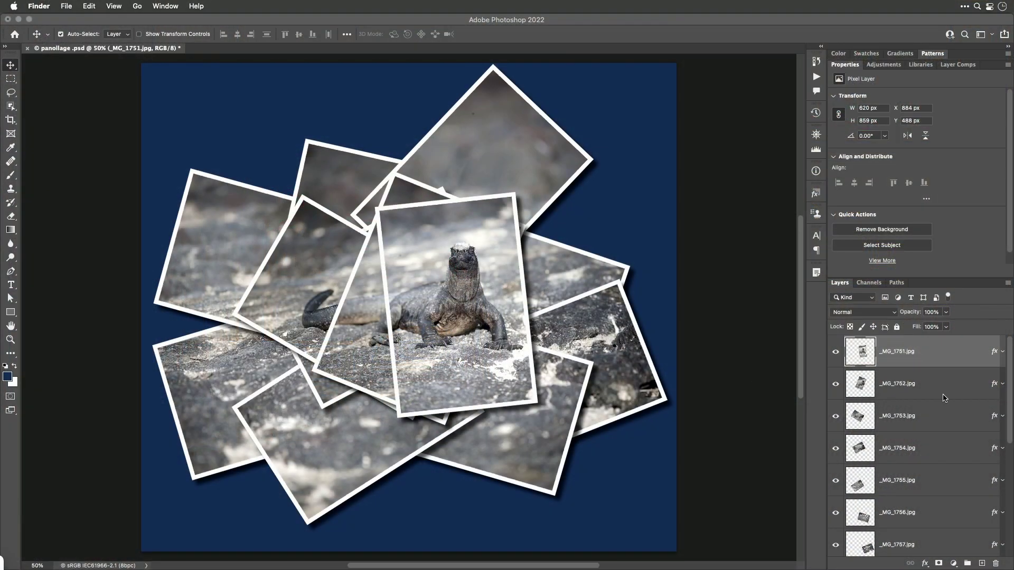
Step: Look through the layer stack and collapse the layer properties area so the layer list gets more room
{"action": "scroll", "coordinate": [946, 398], "scroll_direction": "down", "scroll_amount": 5}
{"action": "left_click", "coordinate": [845, 64]}
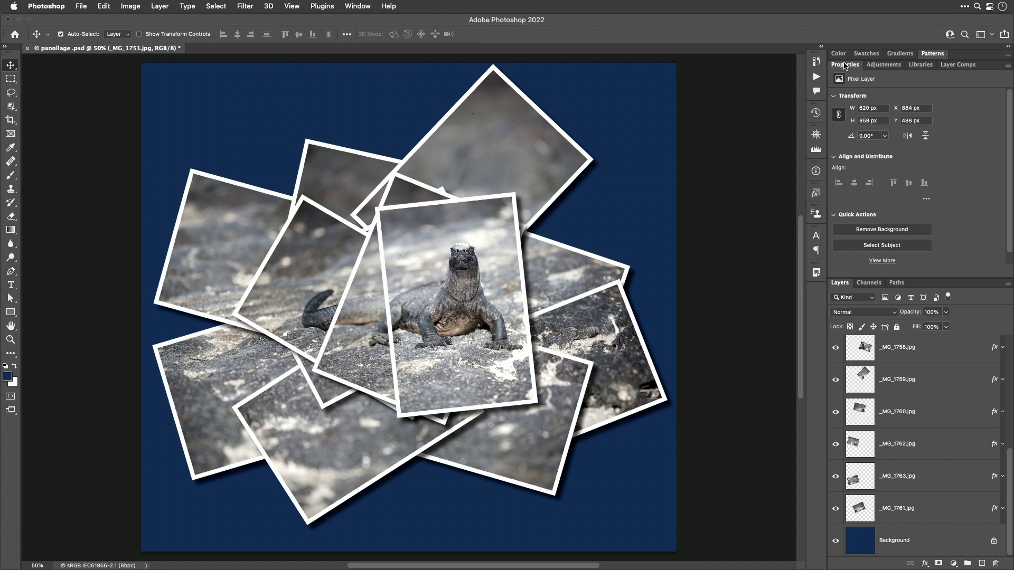
{"action": "double_click", "coordinate": [845, 65]}
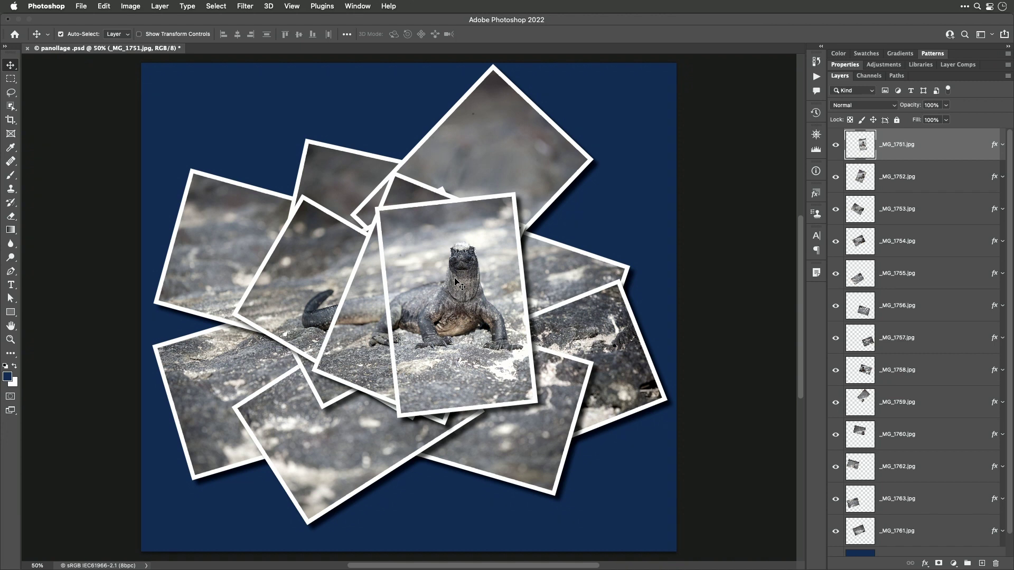
Step: Select individual photos around the iguana collage directly on the canvas with Auto-Select to identify their layers
{"action": "left_click", "coordinate": [364, 334]}
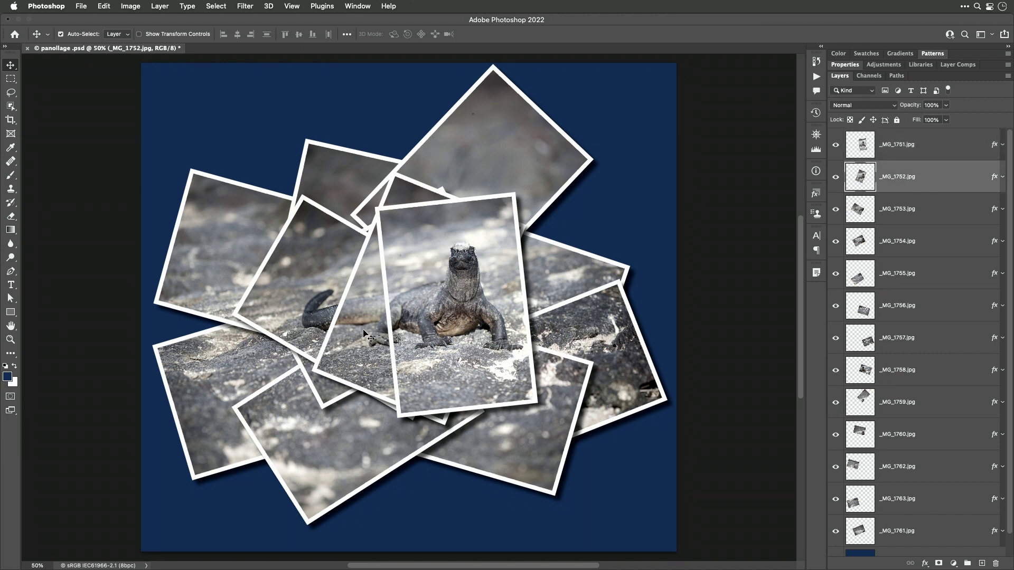
{"action": "left_click", "coordinate": [302, 278]}
{"action": "left_click", "coordinate": [322, 175]}
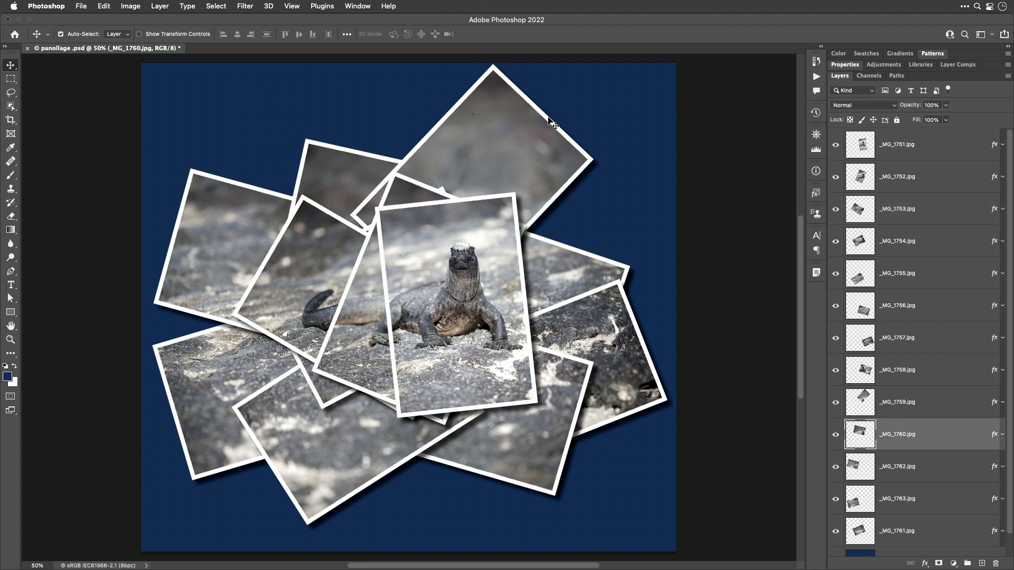
{"action": "left_click", "coordinate": [545, 167]}
{"action": "left_click", "coordinate": [595, 321]}
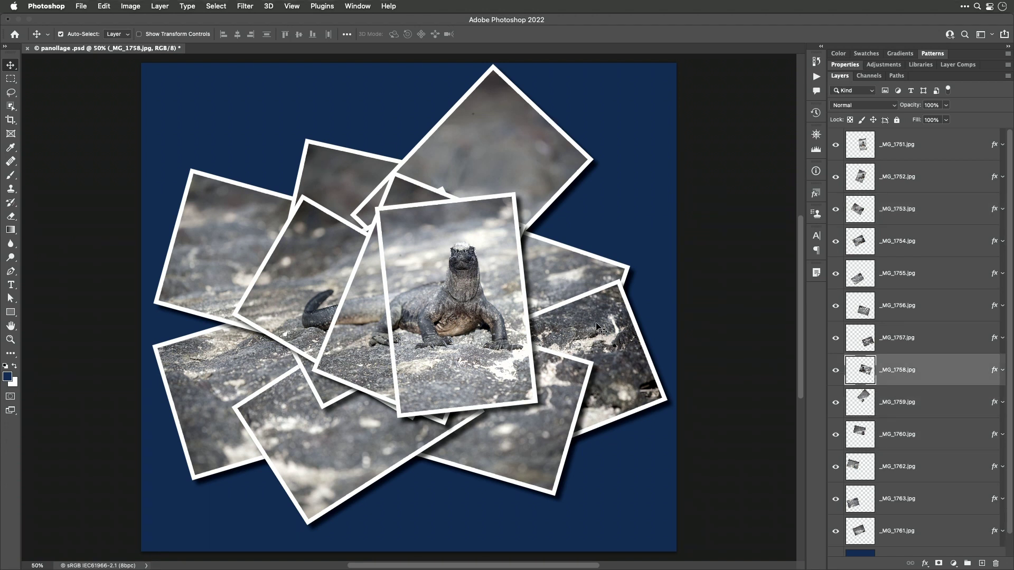
{"action": "left_click", "coordinate": [608, 349]}
{"action": "left_click", "coordinate": [523, 444]}
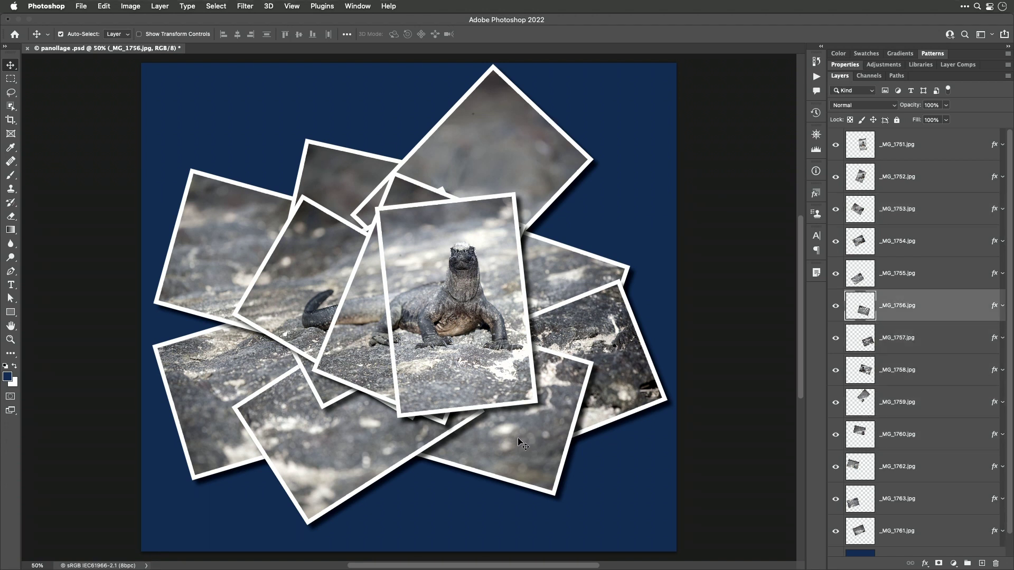
{"action": "left_click", "coordinate": [285, 443]}
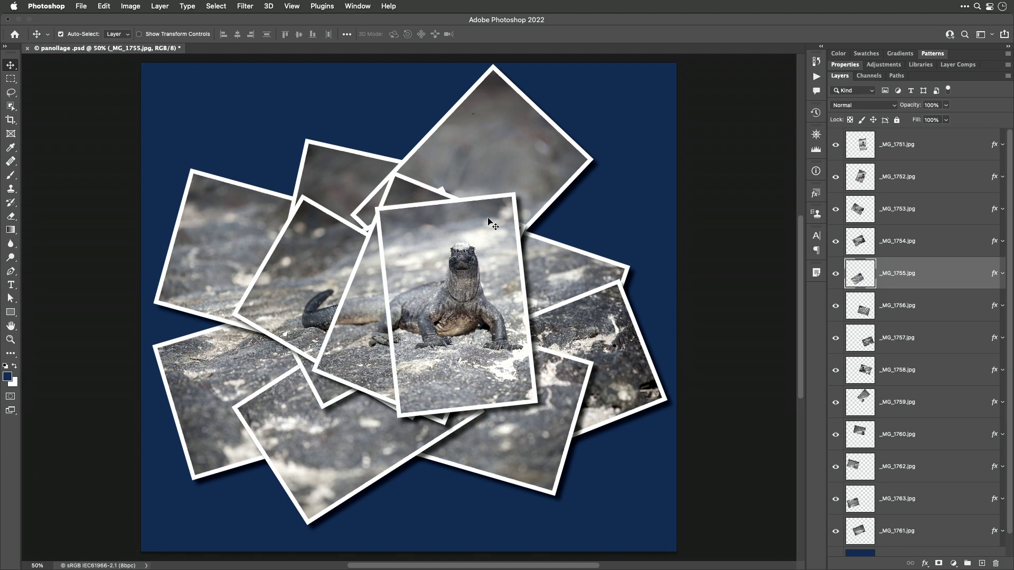
Step: Spread the outer photos of the collage away from the centre, moving each one separately with Auto-Select
{"action": "left_click_drag", "start_coordinate": [468, 175], "coordinate": [551, 179]}
{"action": "left_click_drag", "start_coordinate": [607, 375], "coordinate": [617, 426]}
{"action": "left_click_drag", "start_coordinate": [518, 448], "coordinate": [483, 494]}
{"action": "left_click_drag", "start_coordinate": [334, 451], "coordinate": [288, 478]}
{"action": "left_click_drag", "start_coordinate": [226, 360], "coordinate": [154, 365]}
{"action": "left_click_drag", "start_coordinate": [222, 259], "coordinate": [214, 197]}
{"action": "left_click_drag", "start_coordinate": [338, 187], "coordinate": [362, 151]}
{"action": "left_click_drag", "start_coordinate": [330, 260], "coordinate": [311, 237]}
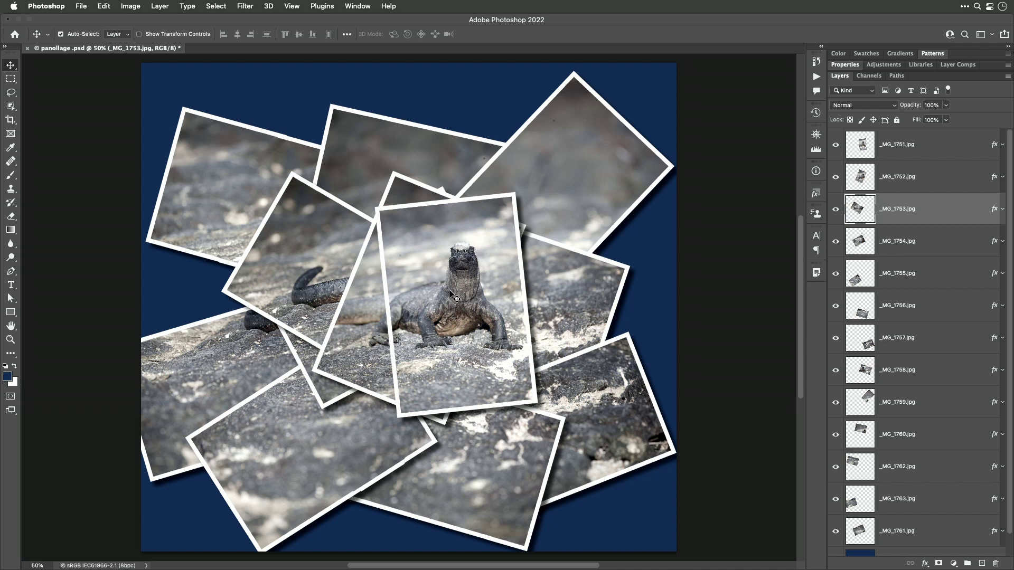
Step: Toggle the visibility of the _MG_1761.jpg layer to check where the buried photo lies
{"action": "scroll", "coordinate": [942, 448], "scroll_direction": "down", "scroll_amount": 2}
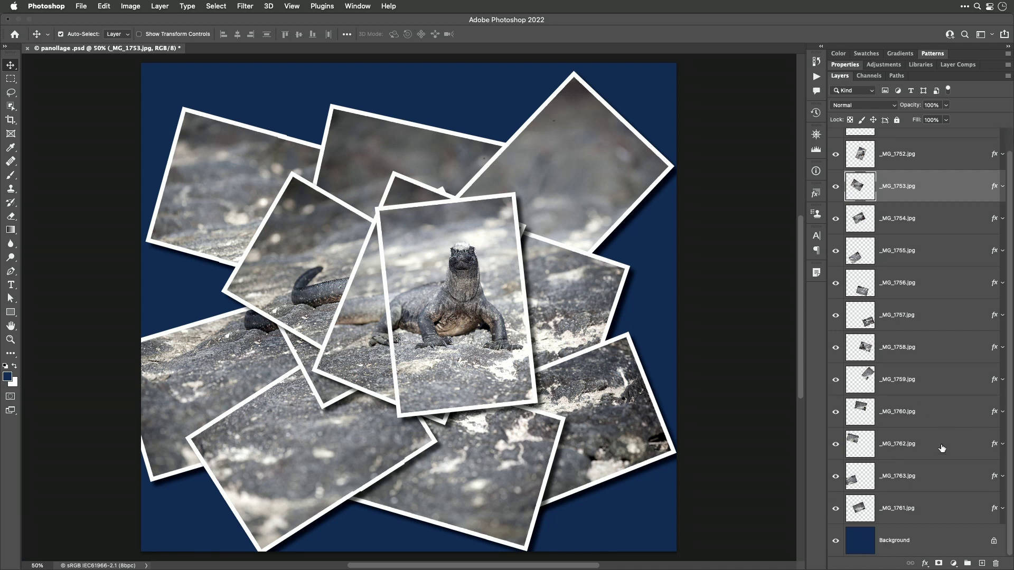
{"action": "left_click", "coordinate": [835, 510]}
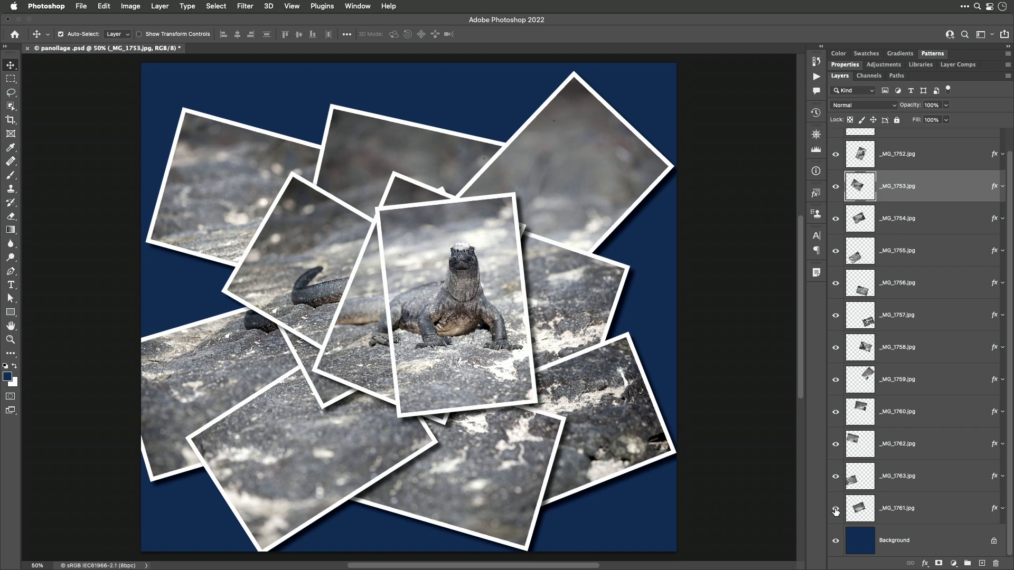
{"action": "left_click", "coordinate": [836, 509]}
Step: Pick the buried _MG_1761.jpg layer from the stack beneath the front iguana photo, and move the front photo up and to the right
{"action": "right_click", "coordinate": [425, 268]}
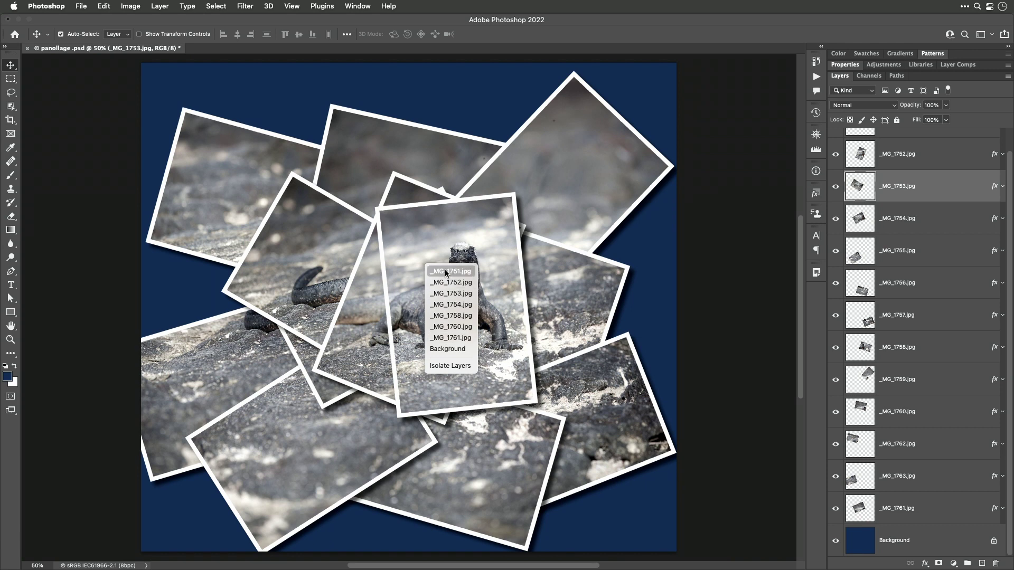
{"action": "left_click", "coordinate": [442, 338]}
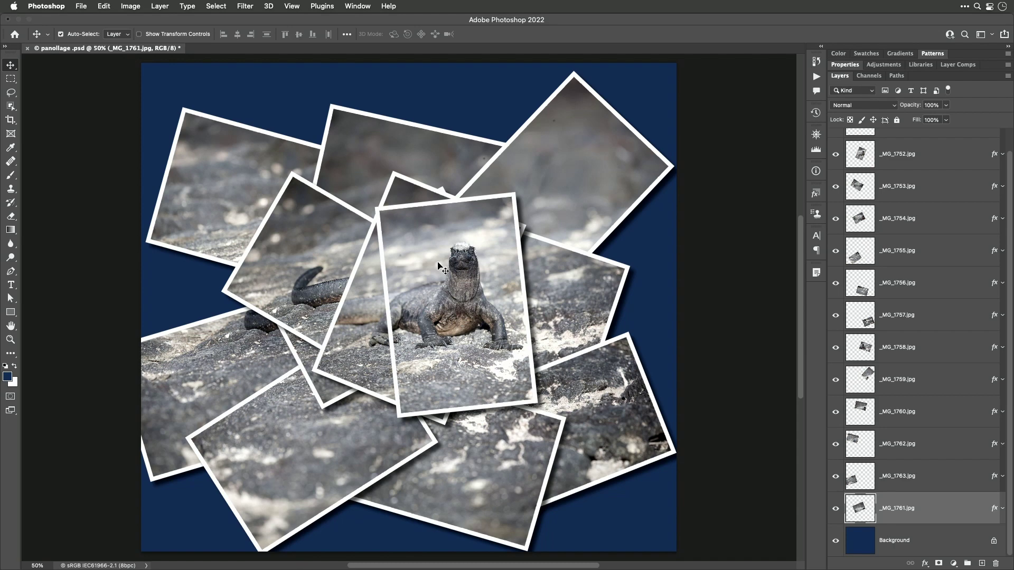
{"action": "key", "text": "alt+period"}
{"action": "left_click_drag", "start_coordinate": [432, 257], "coordinate": [455, 219]}
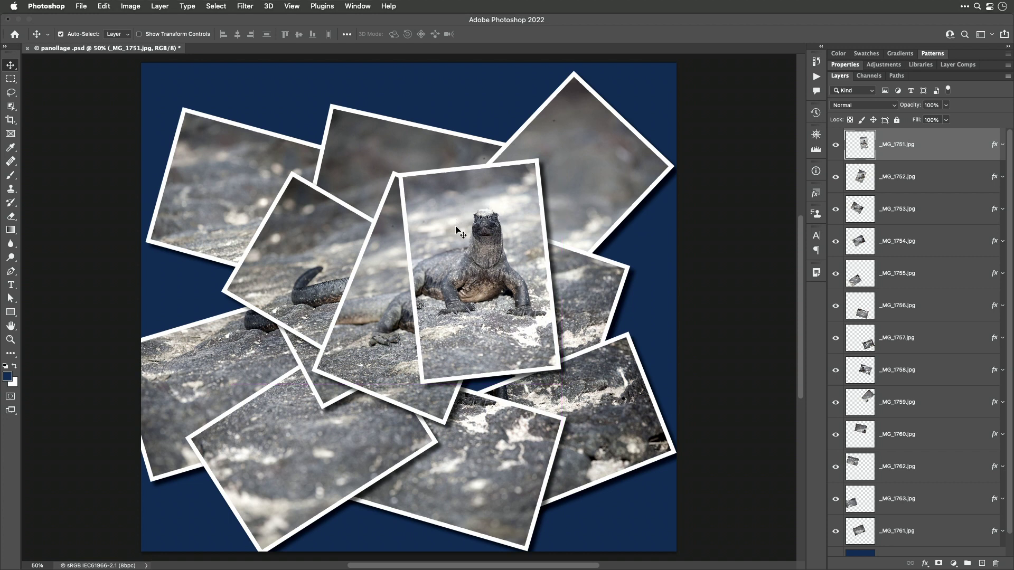
Step: Select the buried _MG_1761.jpg layer, turn off Auto-Select, and move that photo up to the top edge of the collage
{"action": "right_click", "coordinate": [424, 273]}
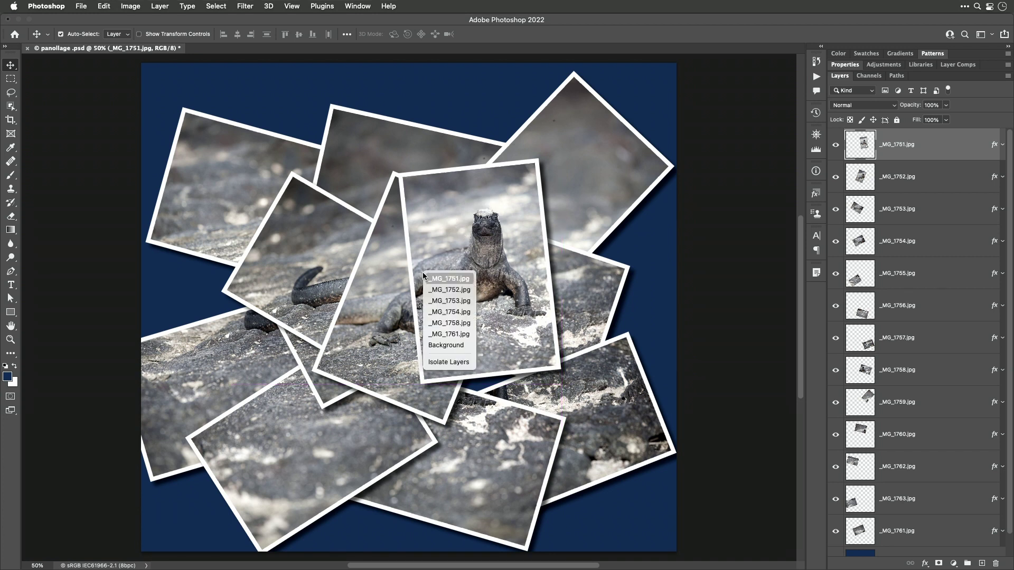
{"action": "left_click", "coordinate": [447, 335]}
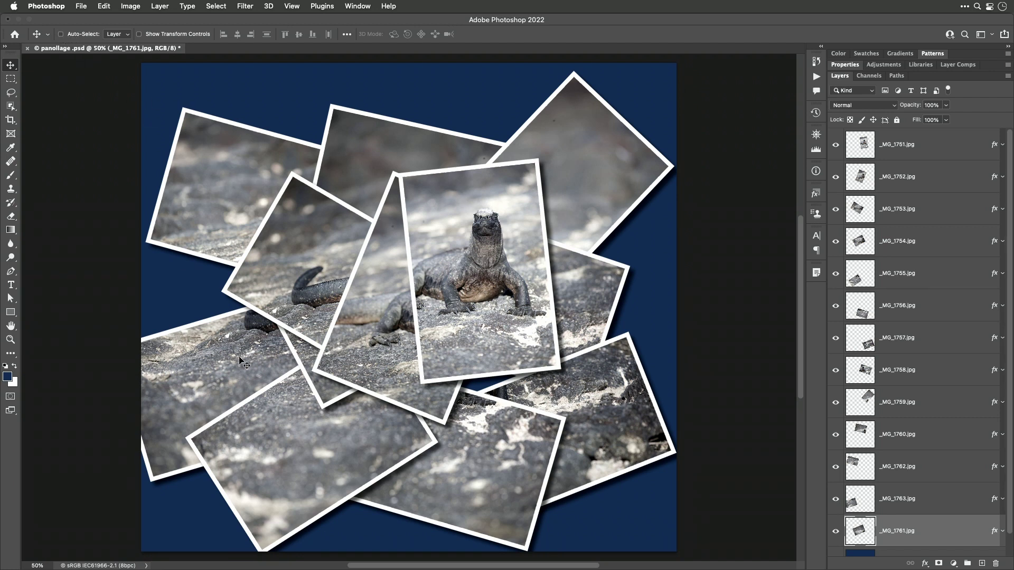
{"action": "left_click_drag", "start_coordinate": [508, 479], "coordinate": [501, 270]}
{"action": "left_click_drag", "start_coordinate": [444, 100], "coordinate": [424, 305]}
{"action": "left_click", "coordinate": [62, 35]}
{"action": "left_click", "coordinate": [99, 40]}
{"action": "key", "text": "super"}
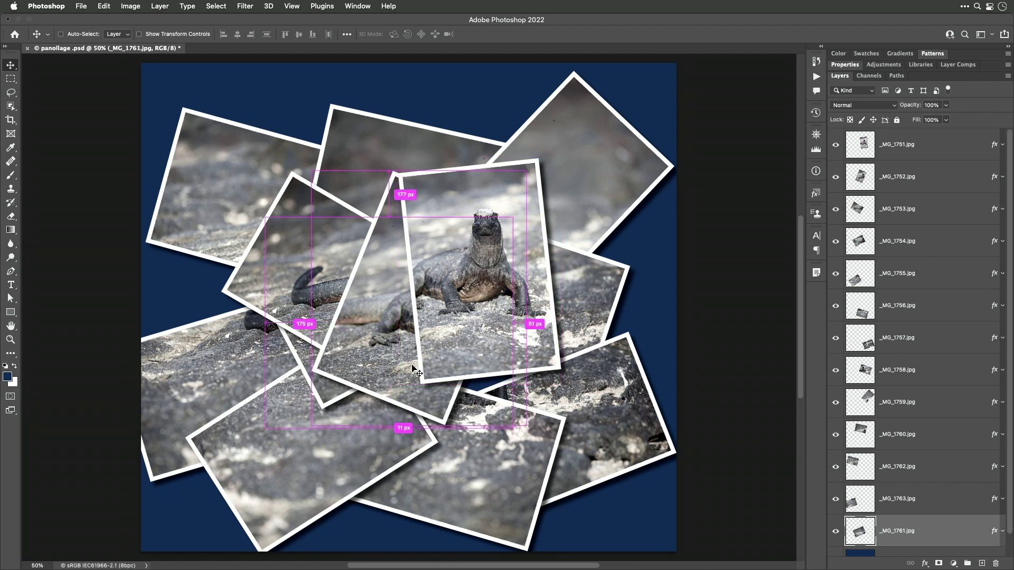
{"action": "left_click_drag", "start_coordinate": [415, 369], "coordinate": [464, 221]}
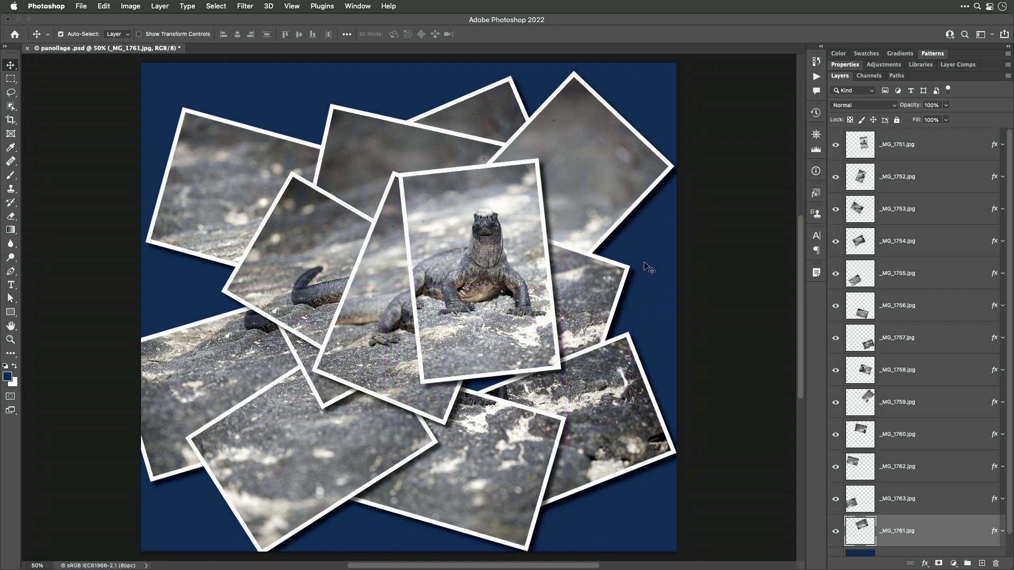
Step: Move the photos _MG_1758.jpg, _MG_1757.jpg and _MG_1755.jpg inward toward the centre of the collage
{"action": "left_click_drag", "start_coordinate": [575, 298], "coordinate": [546, 349]}
{"action": "left_click_drag", "start_coordinate": [620, 463], "coordinate": [623, 418]}
{"action": "left_click", "coordinate": [263, 471]}
{"action": "left_click_drag", "start_coordinate": [263, 471], "coordinate": [269, 441]}
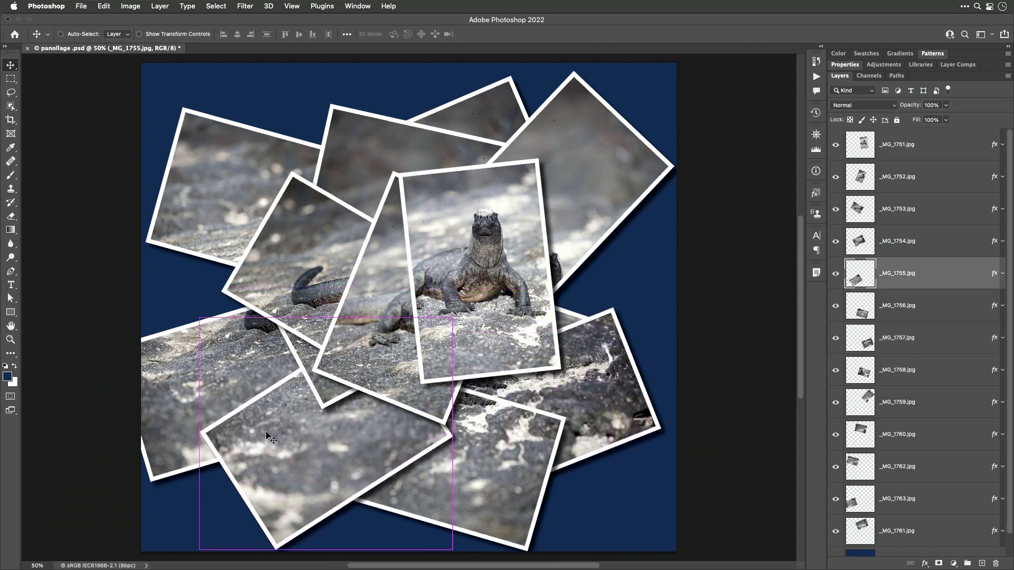
{"action": "key", "text": "super"}
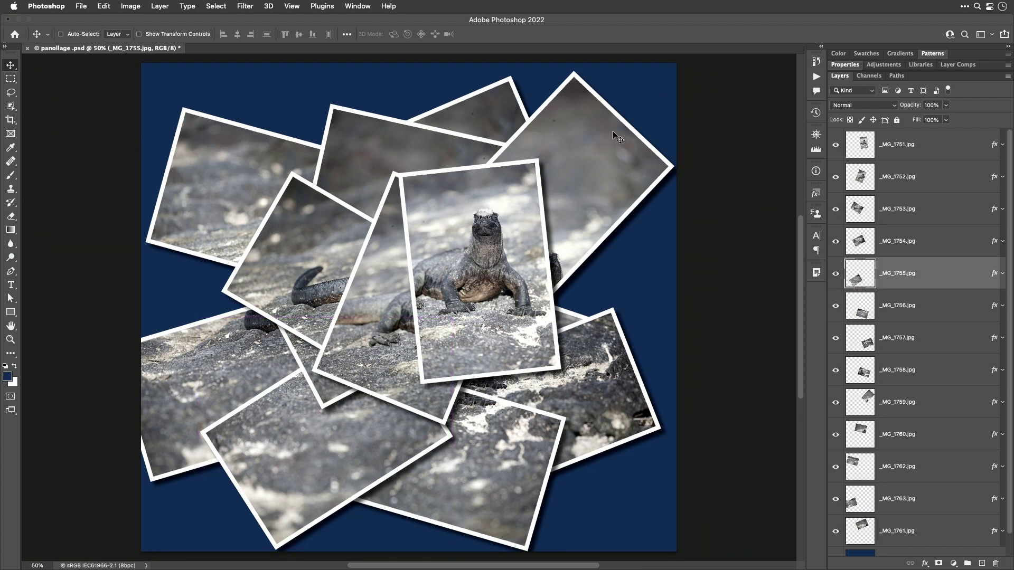
{"action": "left_click_drag", "start_coordinate": [617, 134], "coordinate": [663, 128]}
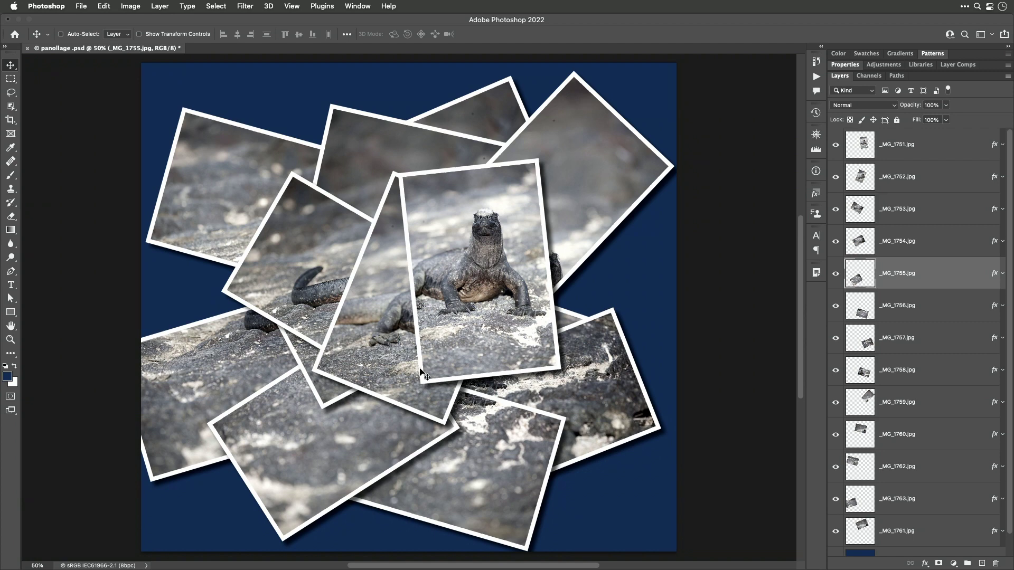
Step: Shift the front iguana photo and _MG_1753.jpg slightly down and left, and move _MG_1762.jpg right and up
{"action": "left_click", "coordinate": [61, 34]}
{"action": "mouse_move", "coordinate": [473, 262]}
{"action": "left_mouse_down"}
{"action": "mouse_move", "coordinate": [601, 304]}
{"action": "mouse_move", "coordinate": [520, 300]}
{"action": "mouse_move", "coordinate": [464, 275]}
{"action": "left_mouse_up"}
{"action": "mouse_move", "coordinate": [281, 251]}
{"action": "left_mouse_down"}
{"action": "mouse_move", "coordinate": [246, 325]}
{"action": "mouse_move", "coordinate": [274, 253]}
{"action": "left_mouse_up"}
{"action": "left_click_drag", "start_coordinate": [235, 167], "coordinate": [269, 155]}
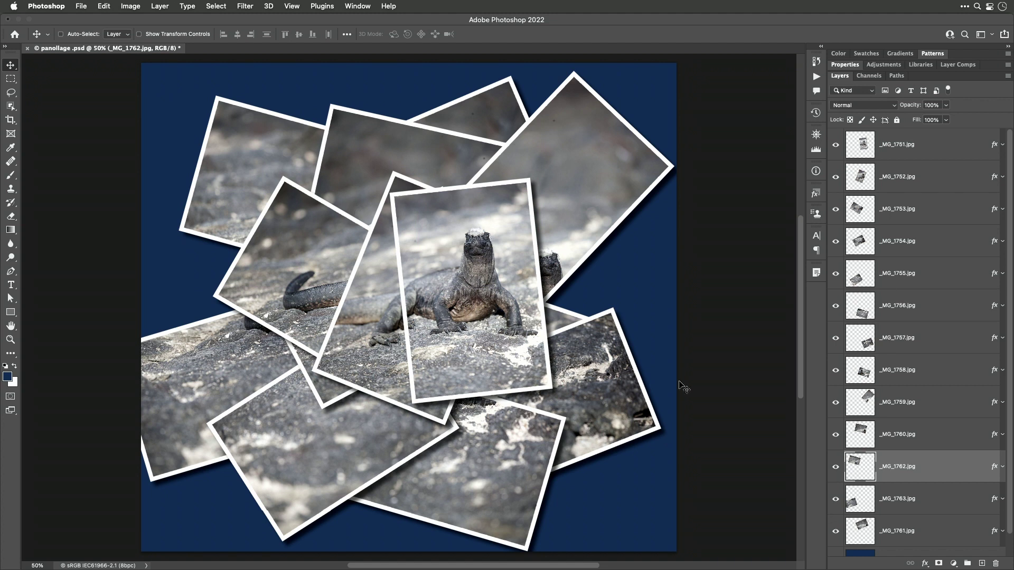
{"action": "mouse_move", "coordinate": [650, 288]}
{"action": "left_mouse_down"}
{"action": "mouse_move", "coordinate": [669, 267]}
{"action": "mouse_move", "coordinate": [639, 289]}
{"action": "left_mouse_up"}
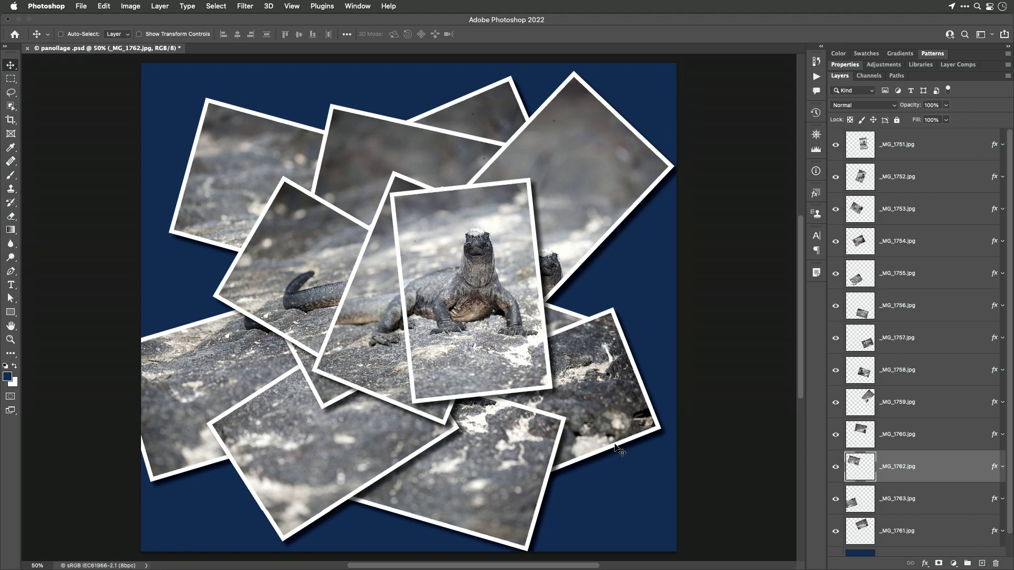
Step: Move _MG_1751.jpg, _MG_1752.jpg, _MG_1753.jpg, _MG_1757.jpg and _MG_1759.jpg together to the left, and the last three of them slightly down
{"action": "left_click", "coordinate": [443, 254], "text": "super"}
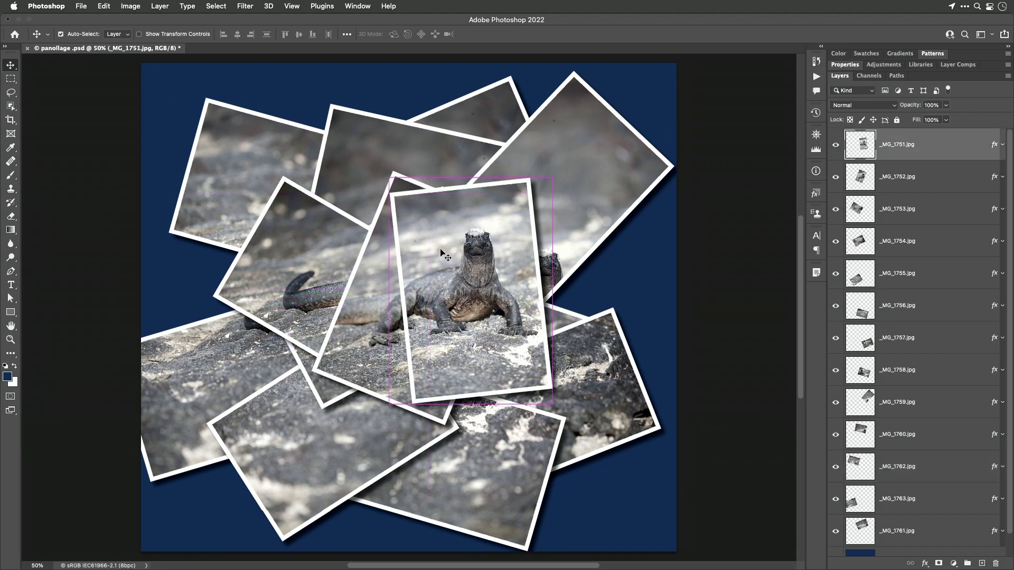
{"action": "mouse_move", "coordinate": [370, 330]}
{"action": "left_click", "coordinate": [368, 332], "text": "shift"}
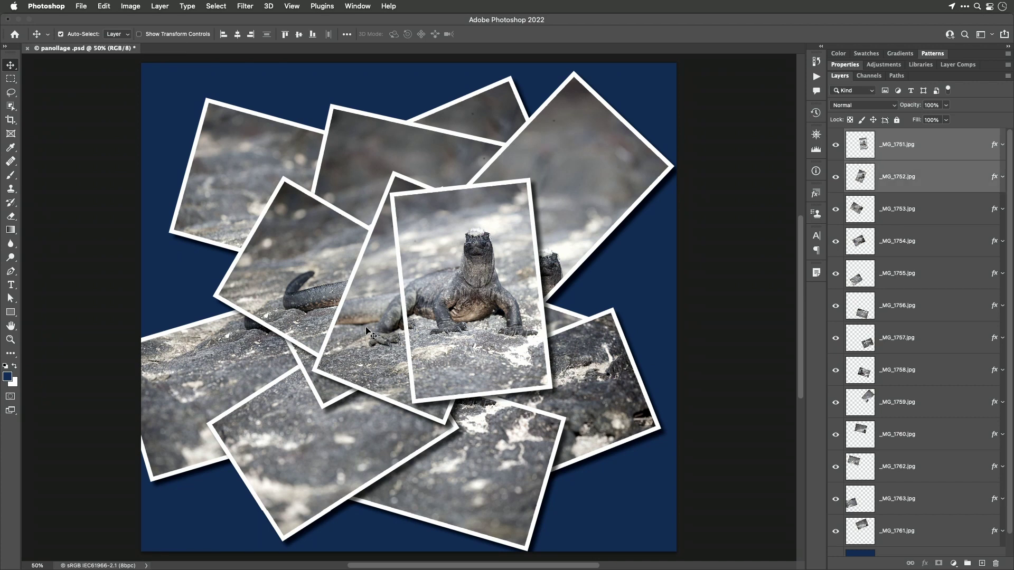
{"action": "left_click", "coordinate": [307, 256], "text": "shift"}
{"action": "left_click", "coordinate": [596, 150], "text": "shift"}
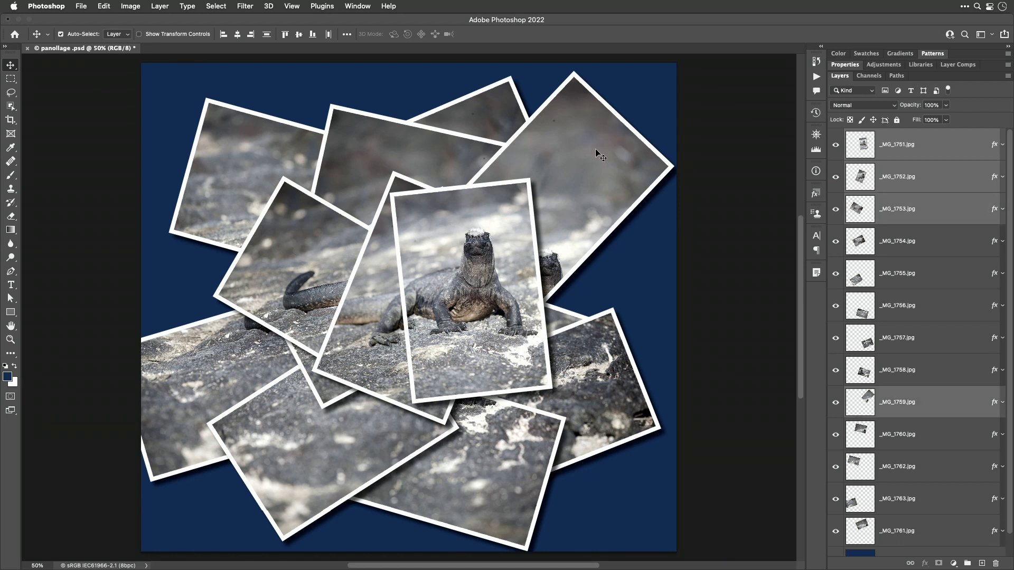
{"action": "left_click", "coordinate": [615, 381], "text": "shift"}
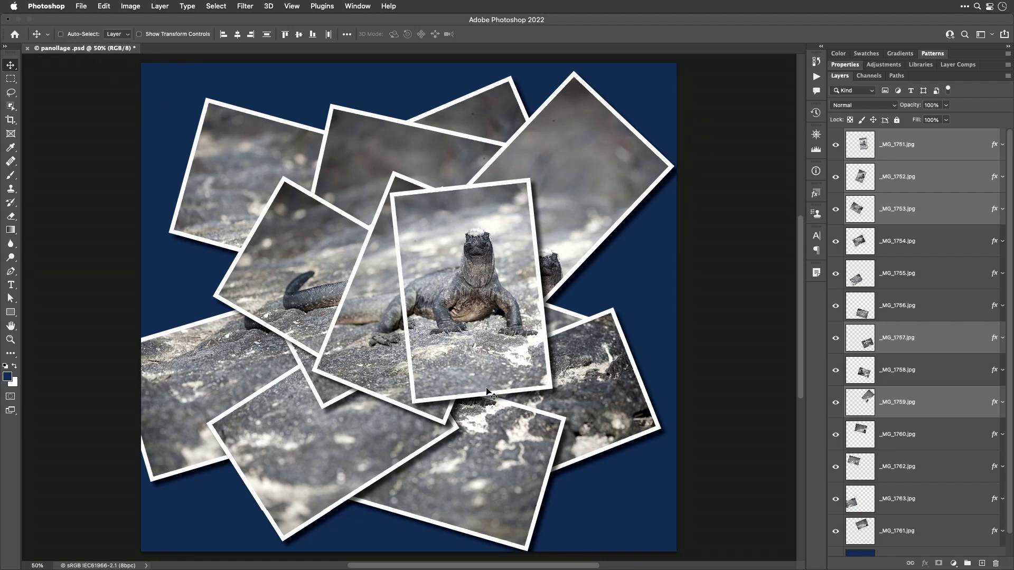
{"action": "mouse_move", "coordinate": [596, 390]}
{"action": "left_mouse_down"}
{"action": "mouse_move", "coordinate": [611, 494]}
{"action": "mouse_move", "coordinate": [658, 399]}
{"action": "mouse_move", "coordinate": [538, 377]}
{"action": "mouse_move", "coordinate": [608, 383]}
{"action": "left_mouse_up"}
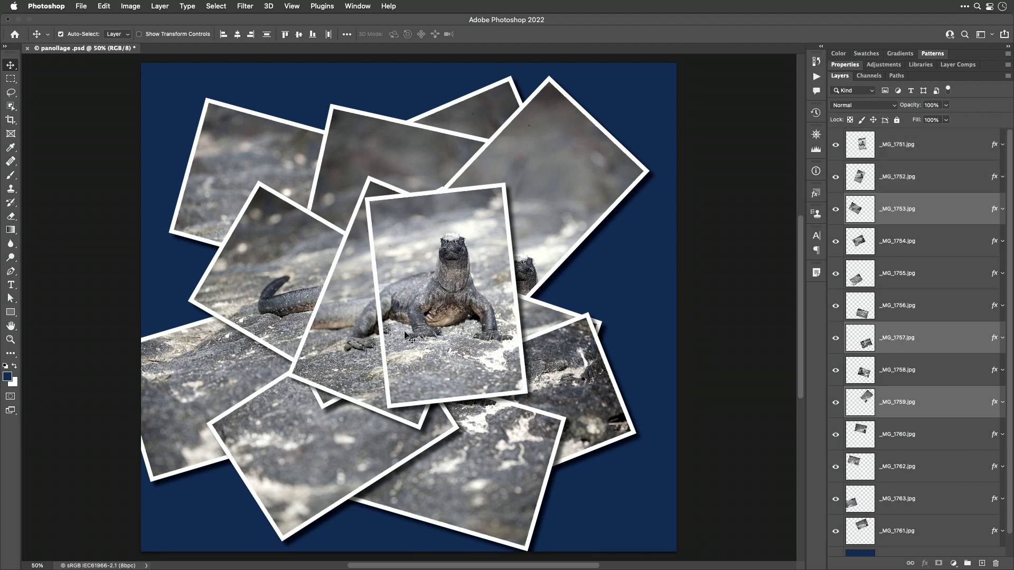
{"action": "mouse_move", "coordinate": [466, 358]}
{"action": "left_mouse_down"}
{"action": "mouse_move", "coordinate": [553, 354]}
{"action": "mouse_move", "coordinate": [449, 306]}
{"action": "mouse_move", "coordinate": [483, 375]}
{"action": "mouse_move", "coordinate": [448, 364]}
{"action": "mouse_move", "coordinate": [460, 363]}
{"action": "left_mouse_up"}
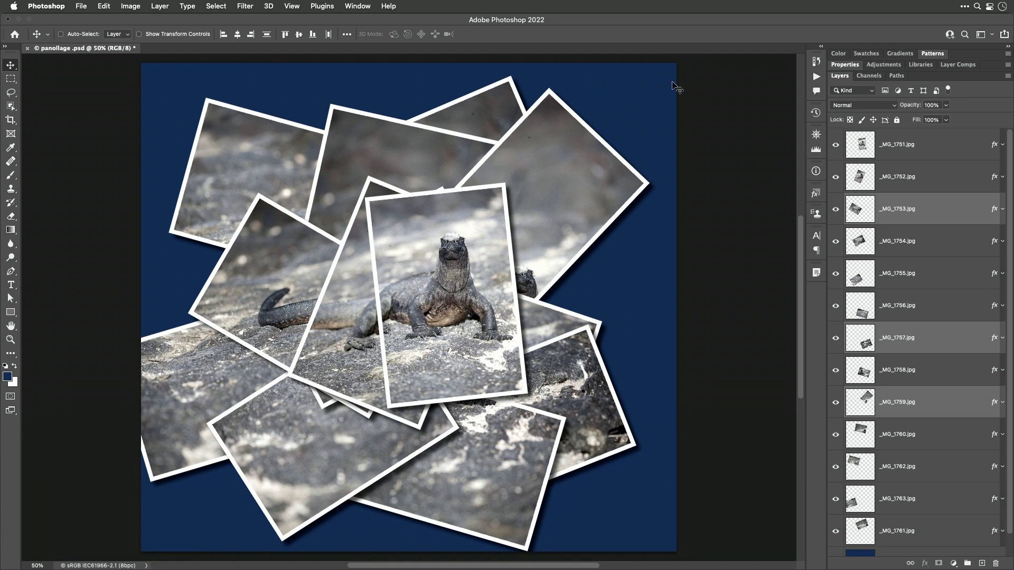
Step: Hide the blue Background layer to view the transparency behind the photos, and show it again
{"action": "scroll", "coordinate": [891, 485], "scroll_direction": "down", "scroll_amount": 2}
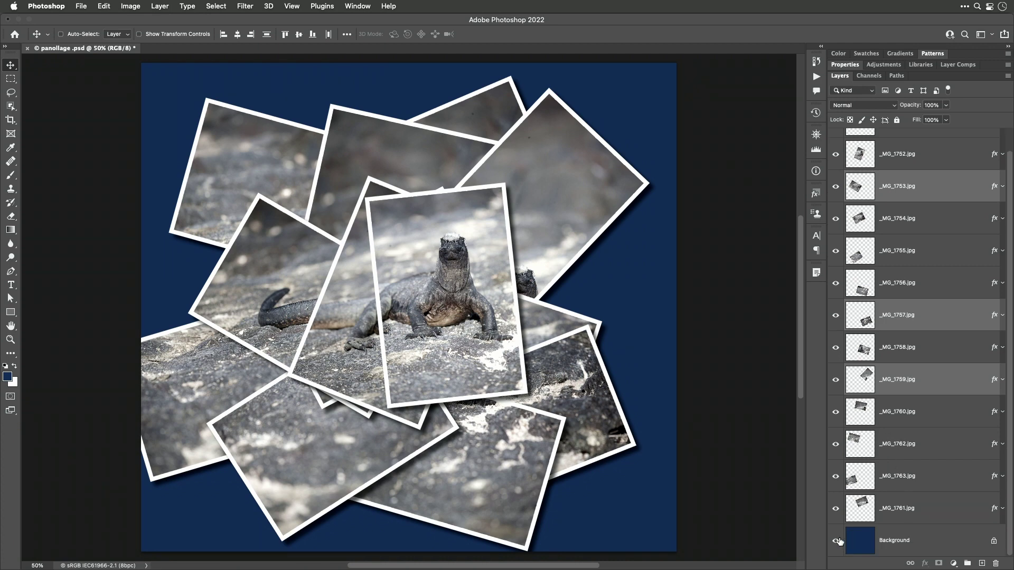
{"action": "left_click", "coordinate": [837, 542]}
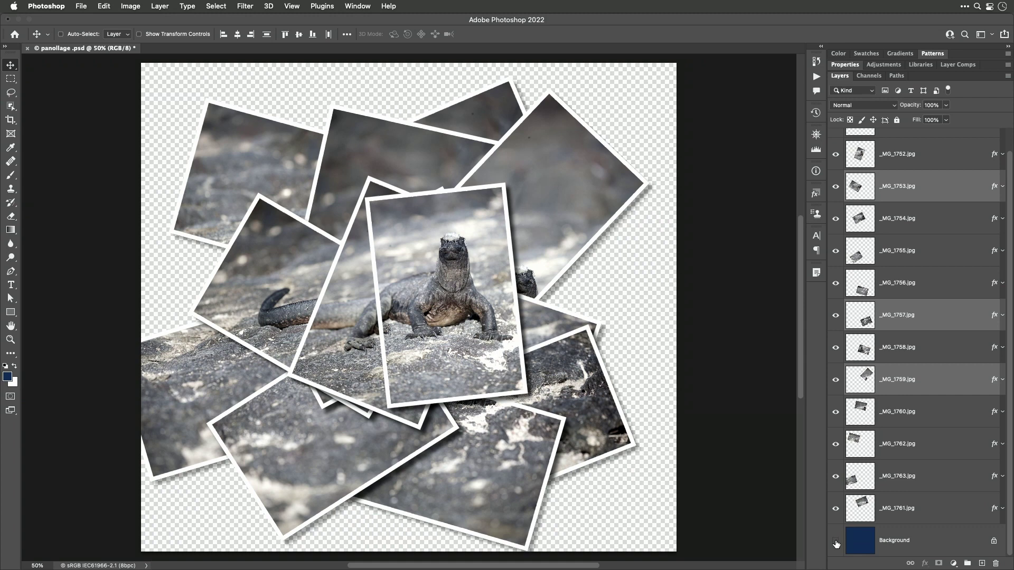
{"action": "left_click", "coordinate": [836, 542]}
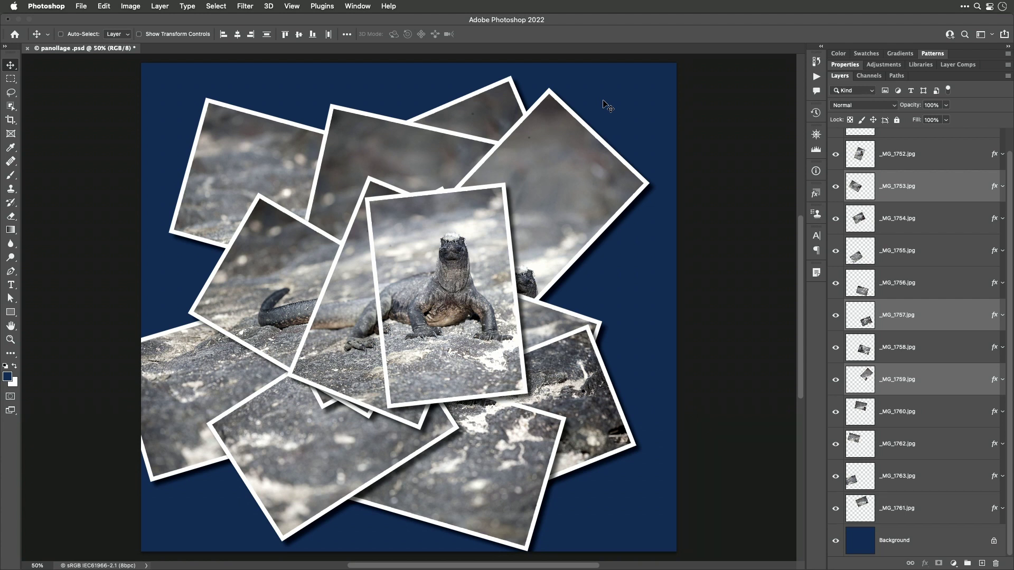
Step: Select the upper and central photos with one selection box started on the empty background, and move them together up and right
{"action": "key", "text": "super"}
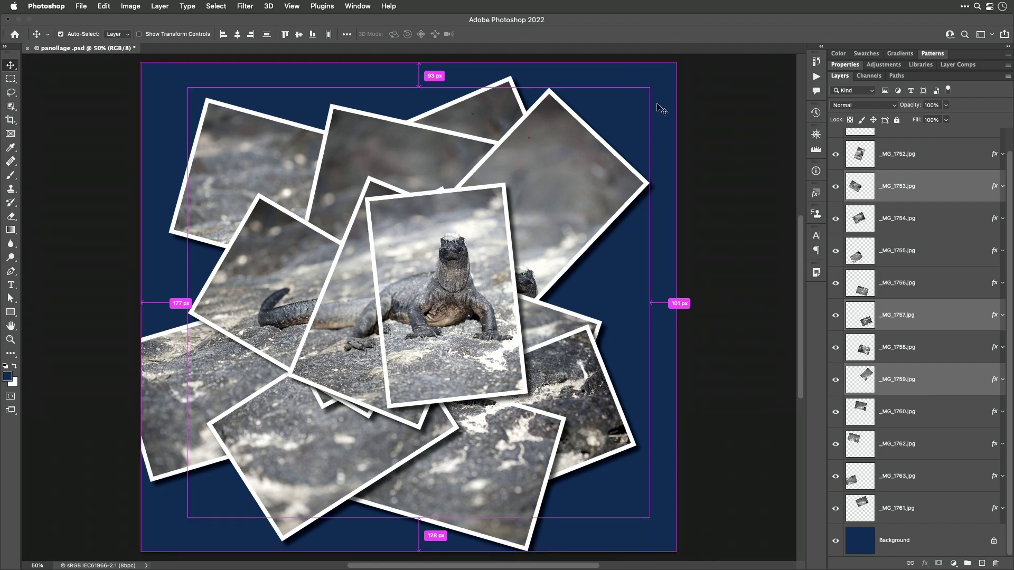
{"action": "left_click_drag", "start_coordinate": [654, 74], "coordinate": [397, 262]}
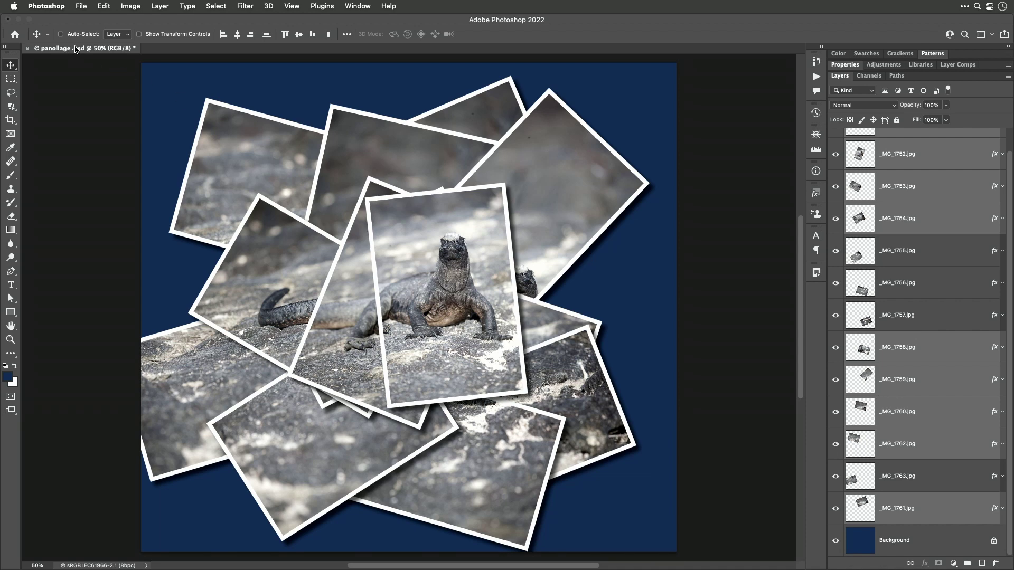
{"action": "left_click_drag", "start_coordinate": [431, 242], "coordinate": [496, 201]}
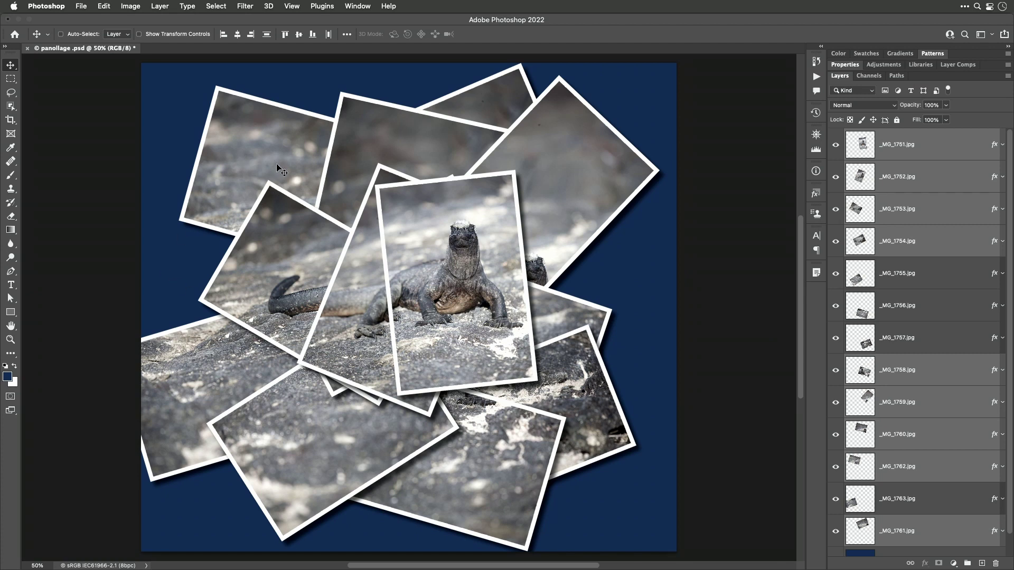
Step: Select the four lower photos _MG_1763.jpg, _MG_1755.jpg, _MG_1756.jpg and _MG_1757.jpg, and move them together slightly up and right
{"action": "left_click", "coordinate": [235, 383], "text": "super"}
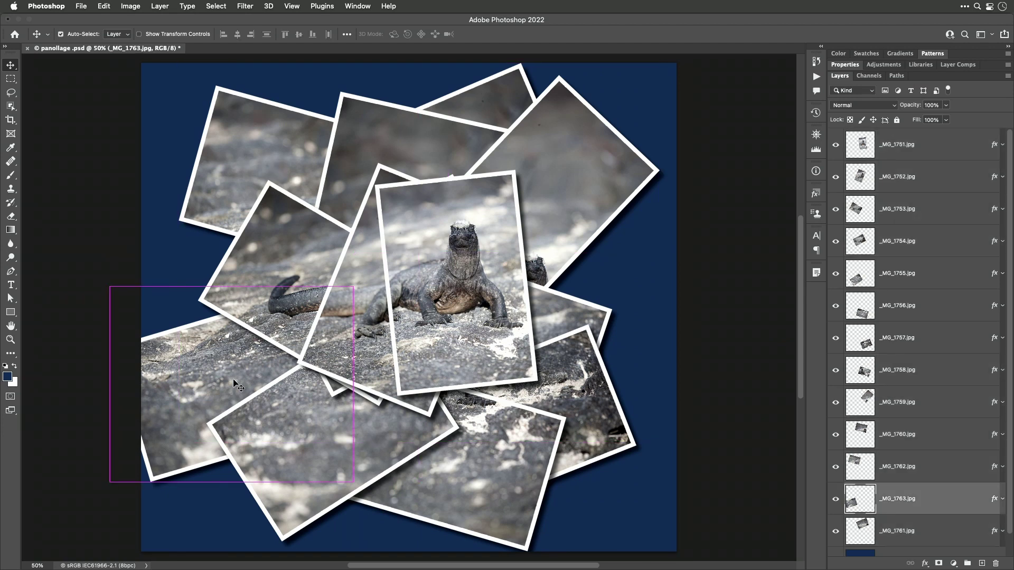
{"action": "left_click", "coordinate": [304, 431], "text": "shift"}
{"action": "left_click", "coordinate": [502, 474], "text": "shift"}
{"action": "left_click", "coordinate": [592, 404], "text": "shift"}
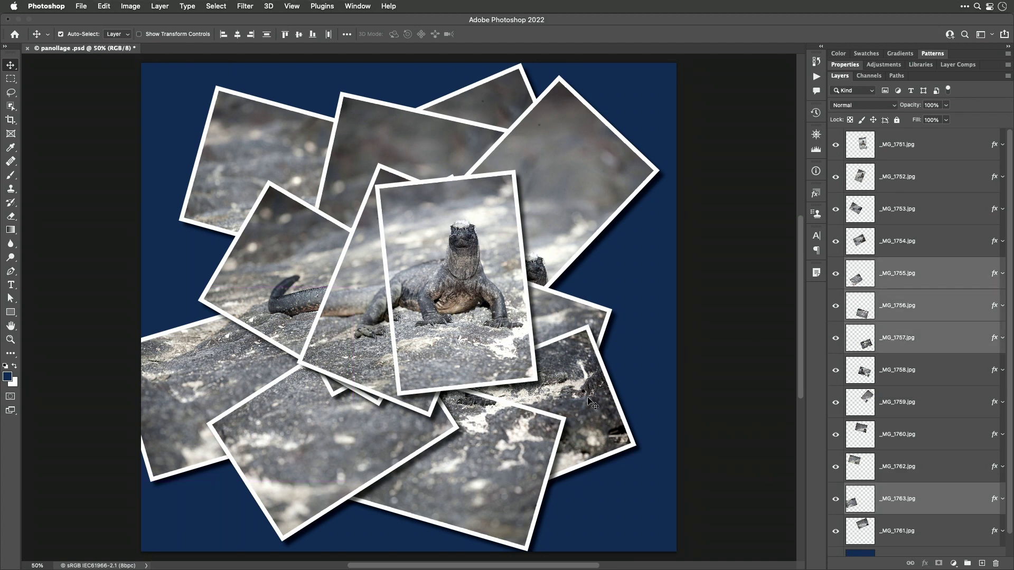
{"action": "key", "text": "super"}
{"action": "left_click_drag", "start_coordinate": [591, 398], "coordinate": [608, 376]}
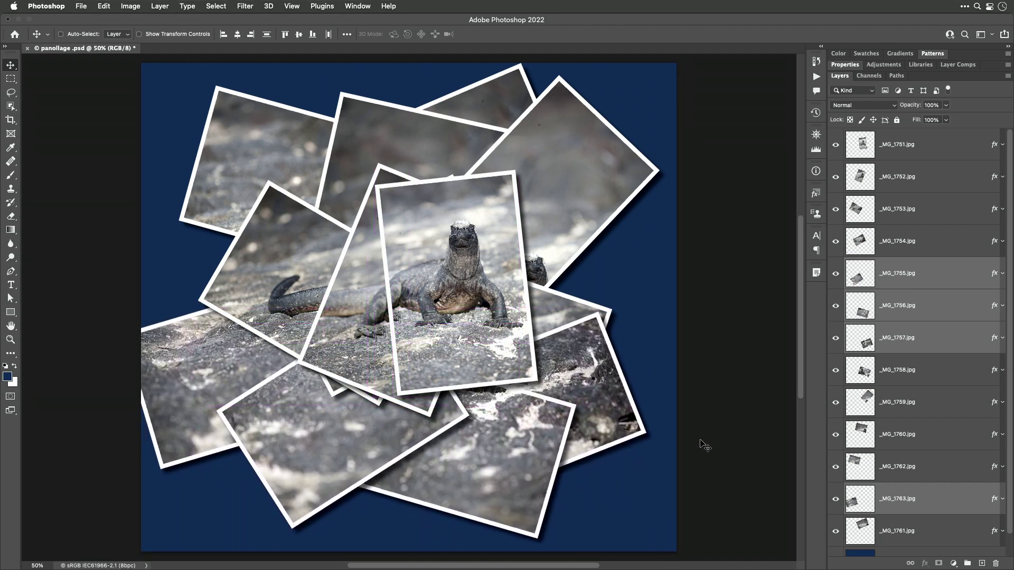
Step: List the layers stacked under the iguana on the canvas, and add _MG_1760.jpg from that list to the selected layers
{"action": "right_click", "coordinate": [452, 281]}
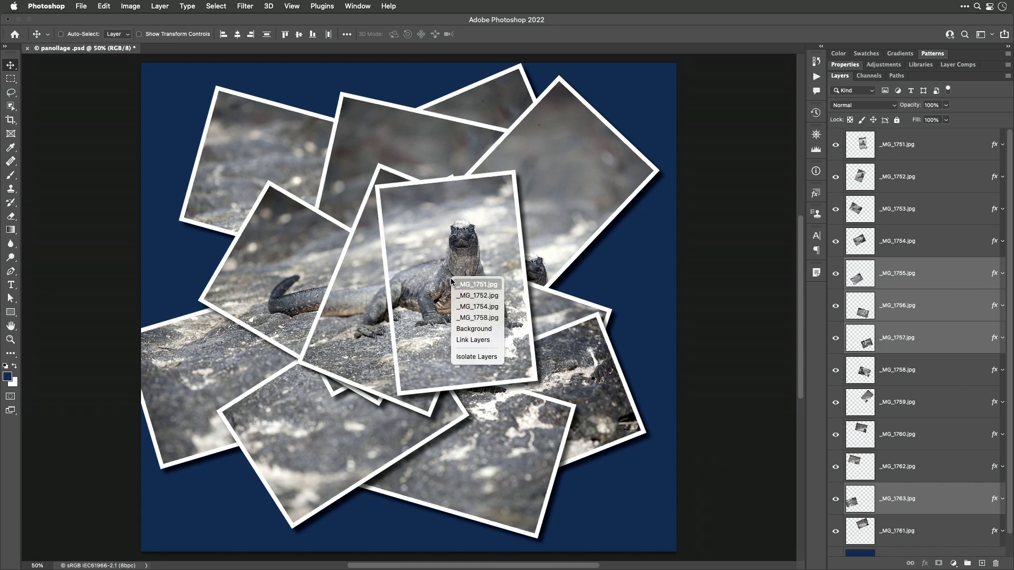
{"action": "left_click", "coordinate": [411, 294]}
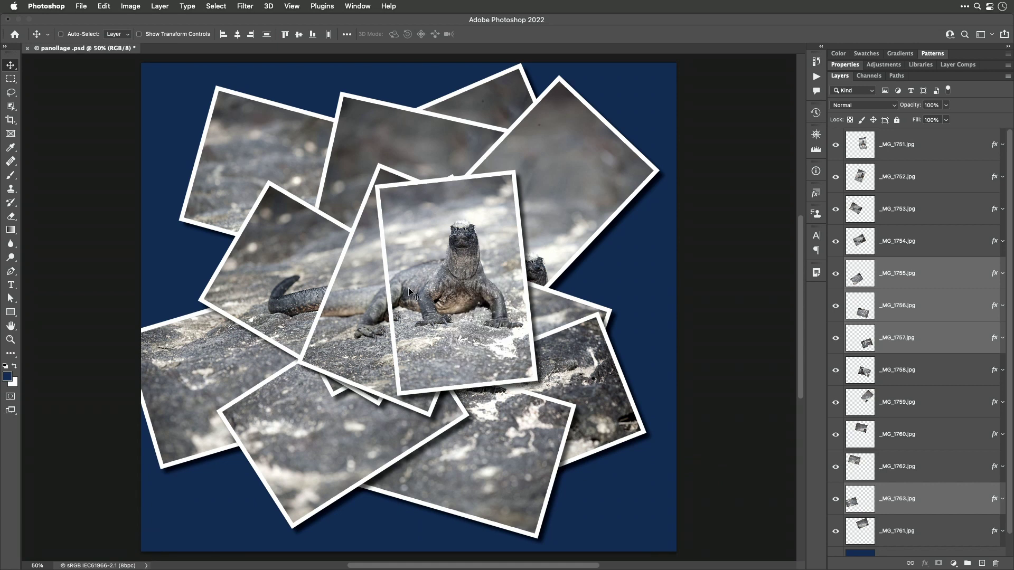
{"action": "right_click", "coordinate": [435, 259]}
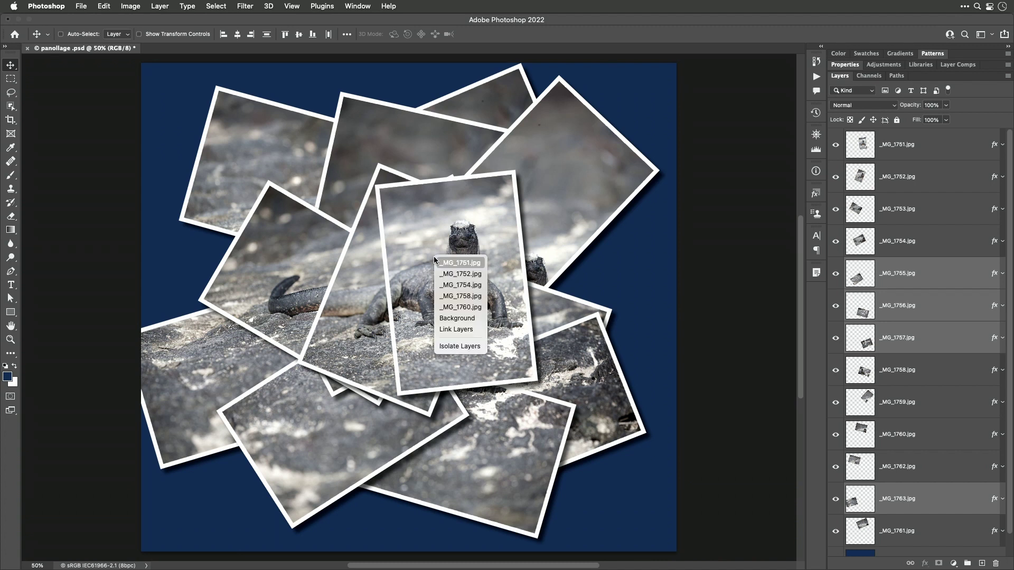
{"action": "left_click", "coordinate": [458, 308]}
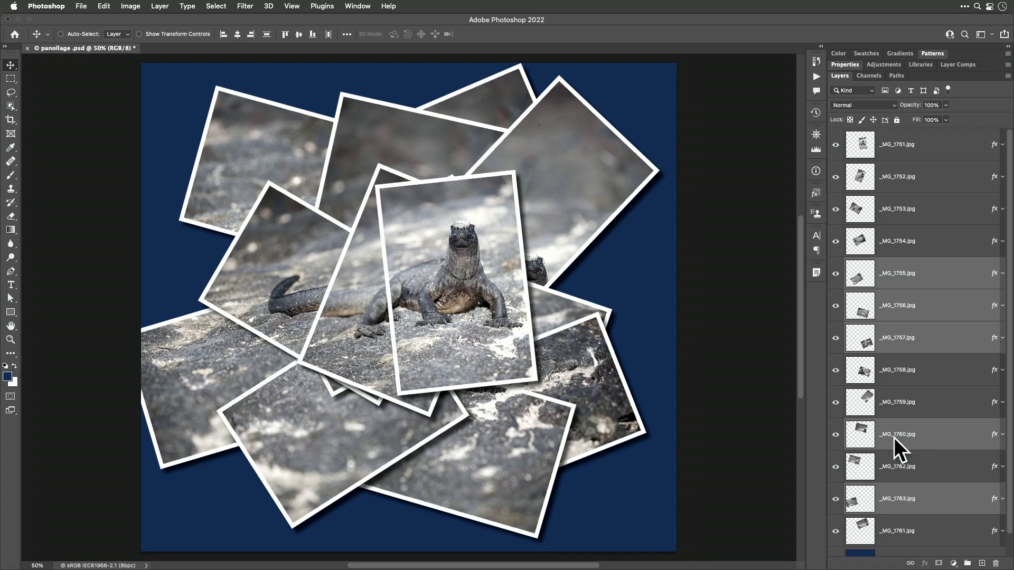
{"action": "right_click", "coordinate": [456, 274]}
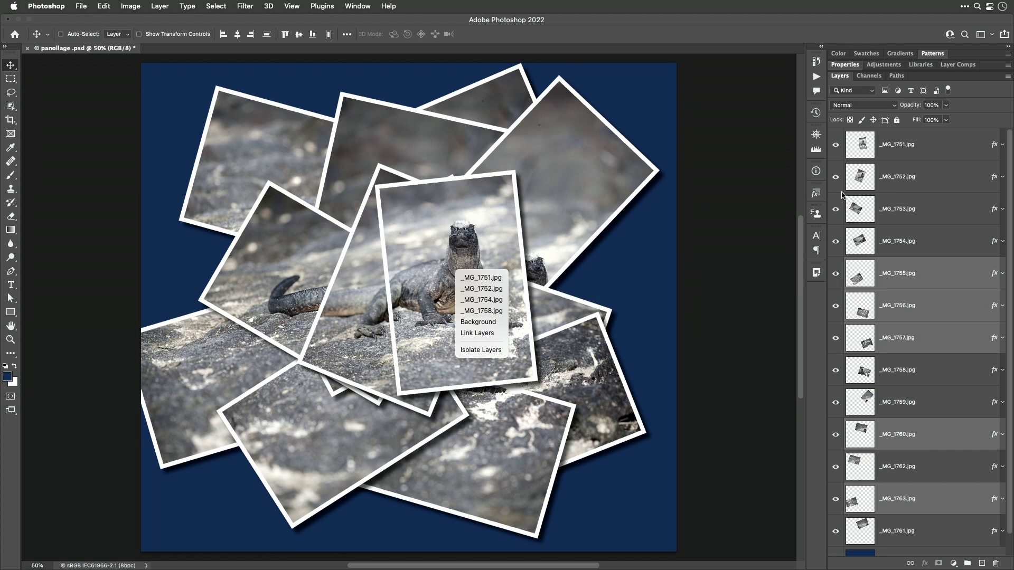
{"action": "left_click", "coordinate": [442, 227]}
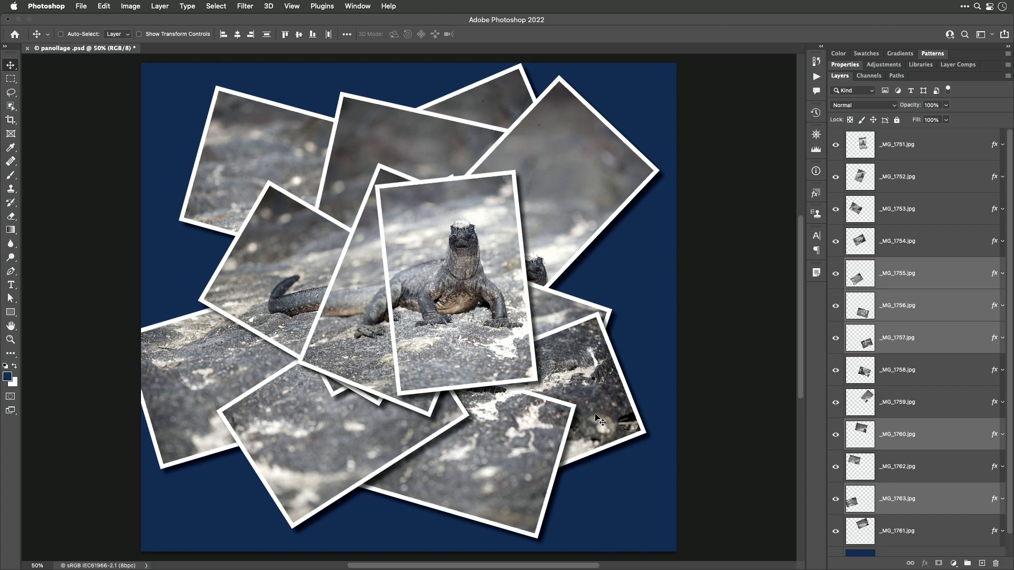
Step: Select the front photo _MG_1751.jpg and send it backward one level at a time until it sits directly above _MG_1762.jpg
{"action": "left_click", "coordinate": [543, 208], "text": "super"}
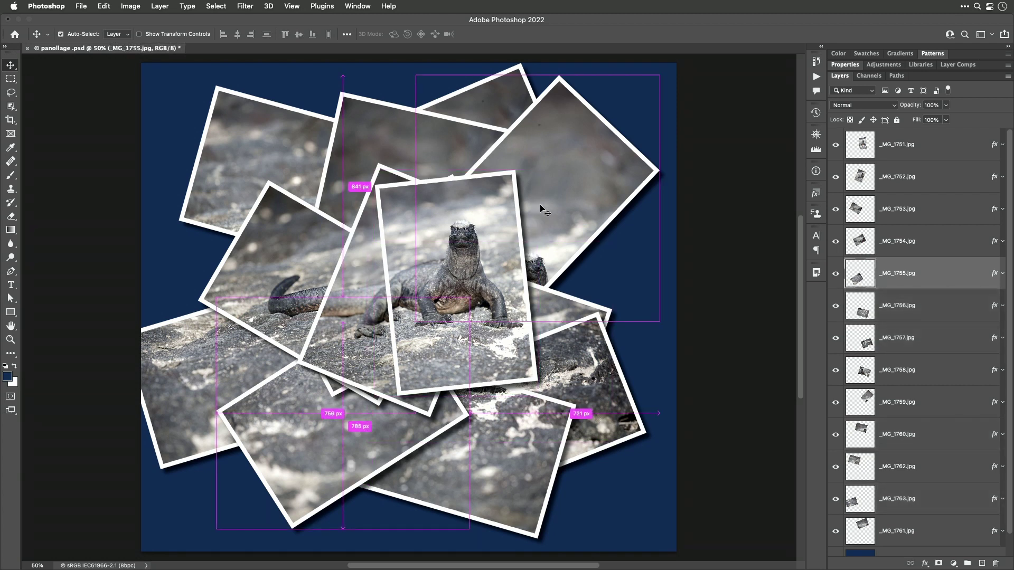
{"action": "left_click", "coordinate": [474, 279], "text": "super"}
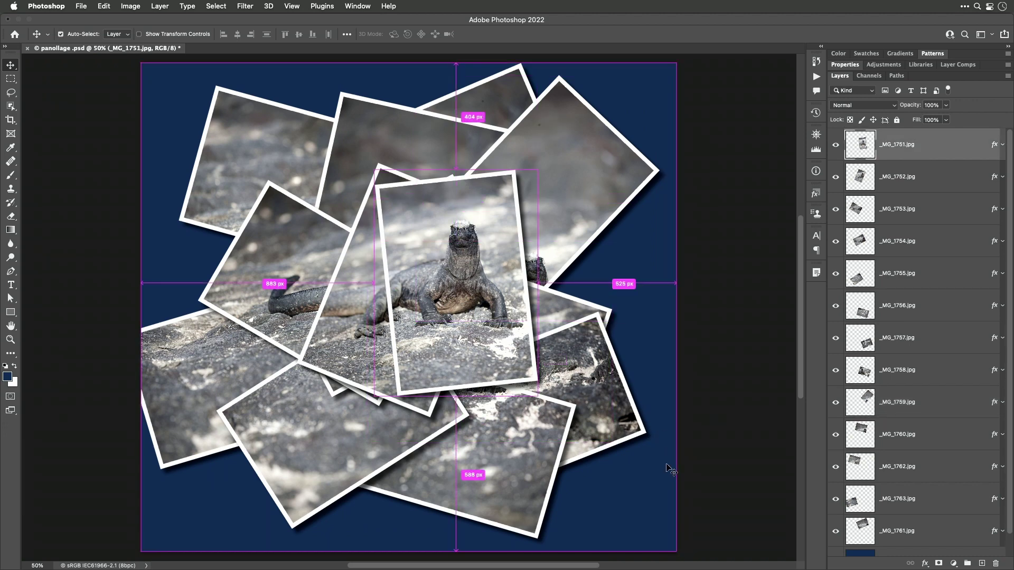
{"action": "key", "text": "super+bracketleft"}
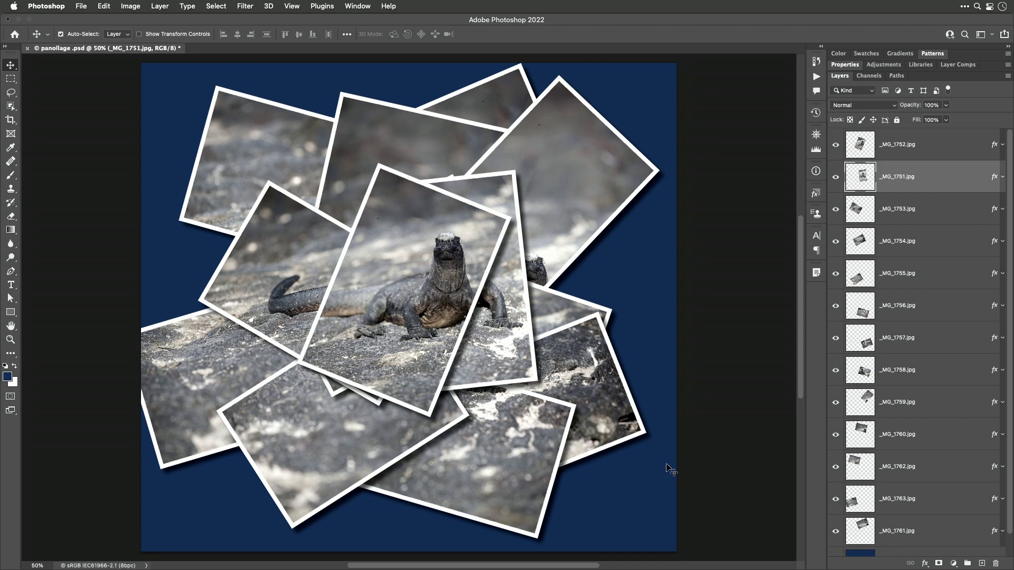
{"action": "key", "text": "super+bracketleft"}
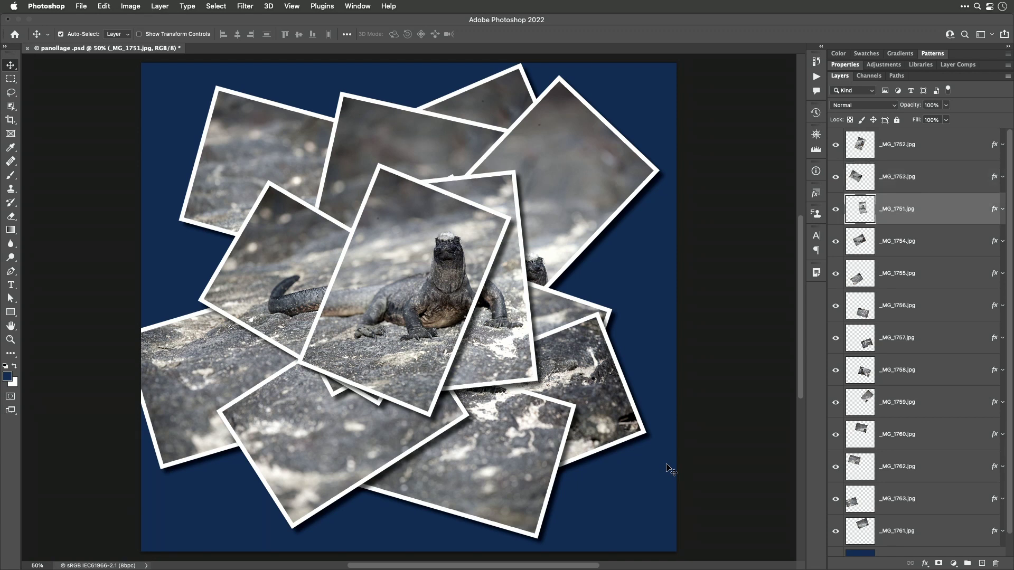
{"action": "key", "text": "super+bracketleft"}
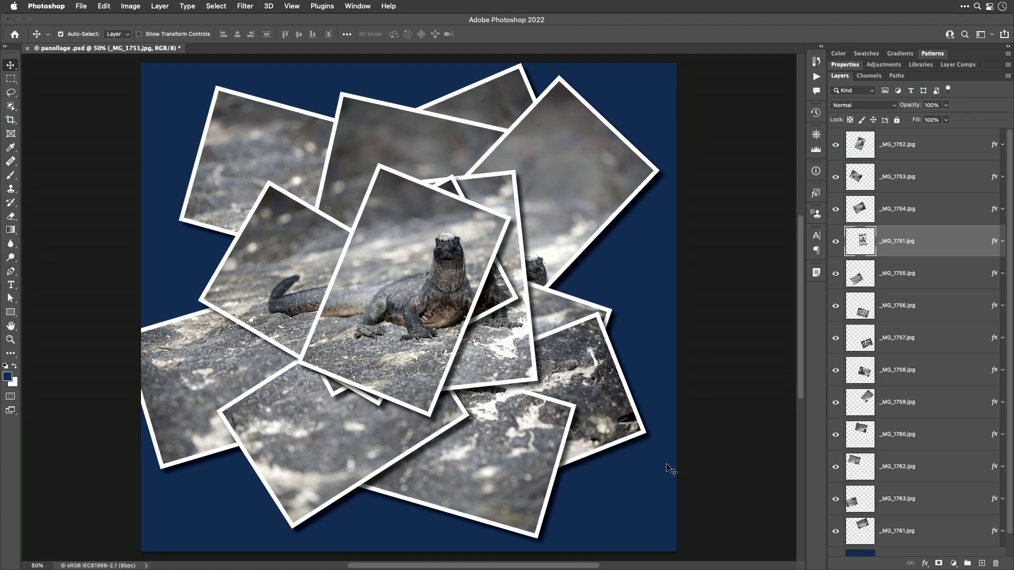
{"action": "key", "text": "super+bracketleft"}
{"action": "key", "text": "super+bracketleft"}
{"action": "key", "text": "super+bracketleft"}
{"action": "key", "text": "super+bracketleft"}
{"action": "key", "text": "super+bracketleft"}
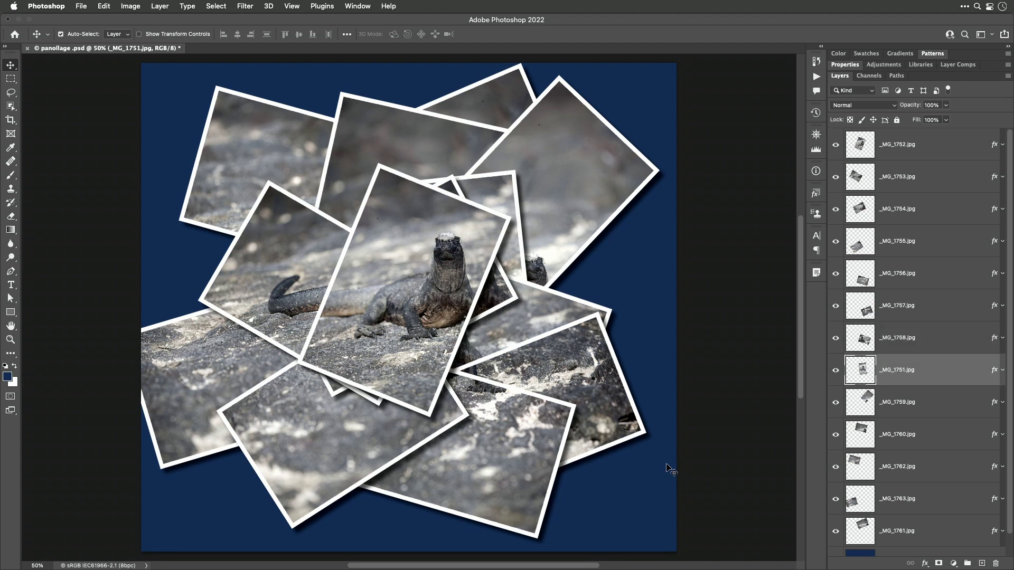
{"action": "key", "text": "super+bracketleft"}
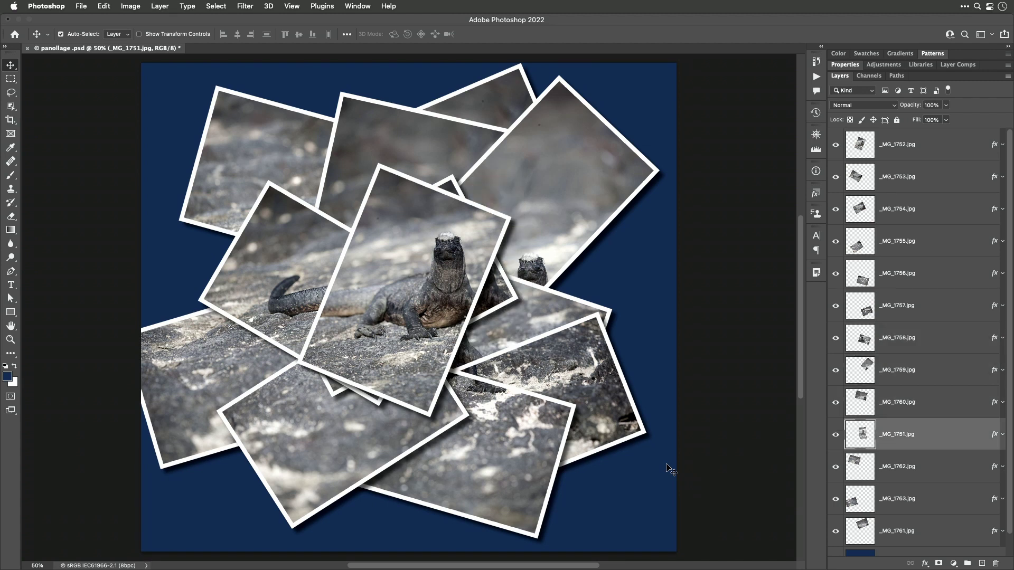
Step: Bring _MG_1751.jpg forward one level at a time until it sits directly below _MG_1752.jpg
{"action": "key", "text": "super+bracketright"}
{"action": "key", "text": "super+bracketright"}
{"action": "key", "text": "super+bracketright"}
{"action": "key", "text": "super+bracketright"}
{"action": "key", "text": "super+bracketright"}
{"action": "key", "text": "super+bracketright"}
{"action": "key", "text": "super+bracketright"}
{"action": "key", "text": "super+bracketright"}
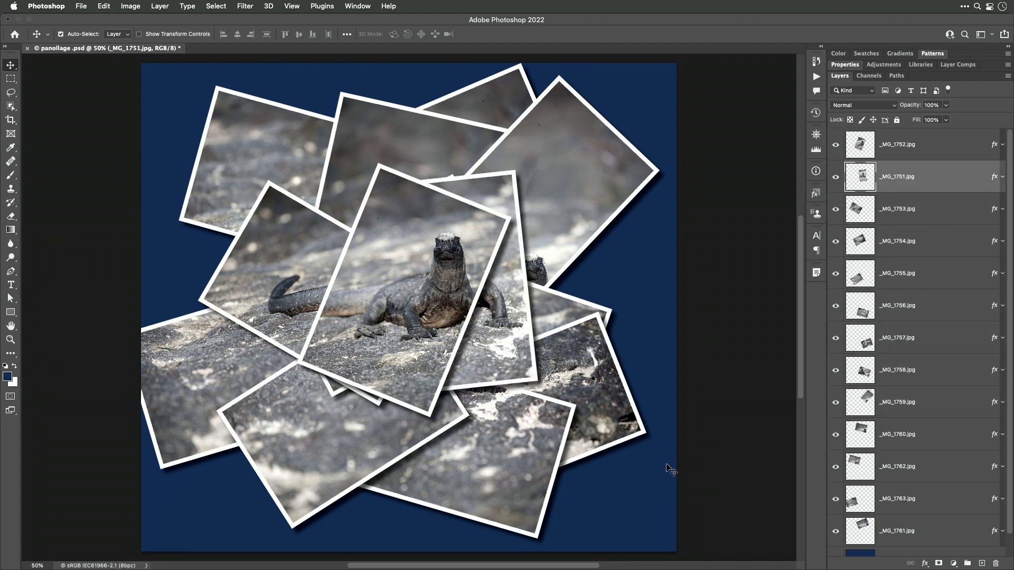
Step: Send _MG_1751.jpg backward four levels so it sits between _MG_1756.jpg and _MG_1757.jpg
{"action": "key", "text": "super"}
{"action": "key", "text": "super+bracketleft"}
{"action": "key", "text": "super+bracketleft"}
{"action": "key", "text": "super+bracketleft"}
{"action": "key", "text": "super+bracketleft"}
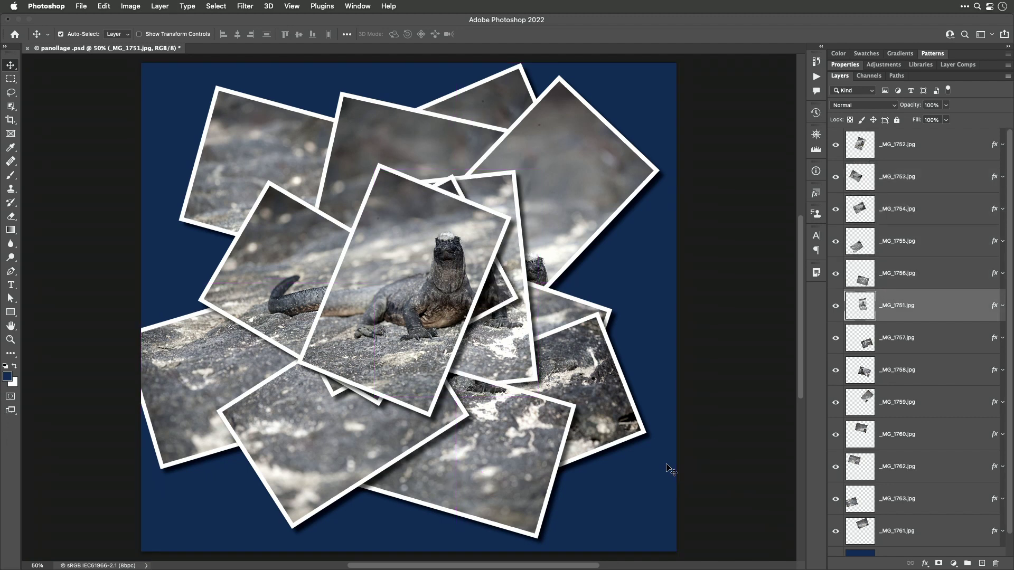
Step: Switch _MG_1751.jpg between the very front and the very back of the photo stack, leaving it at the front
{"action": "key", "text": "super+shift+bracketright"}
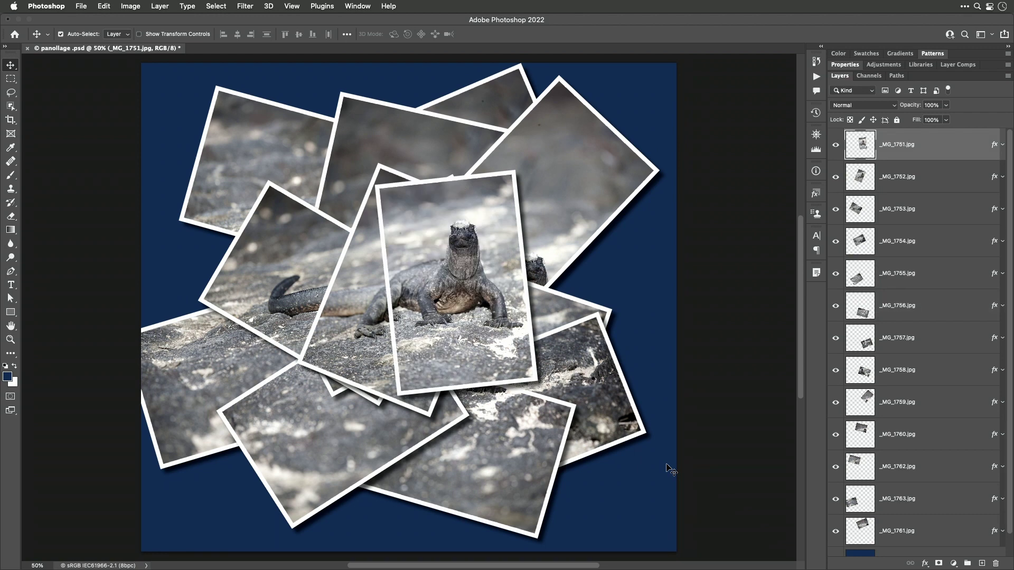
{"action": "key", "text": "super+shift+bracketleft"}
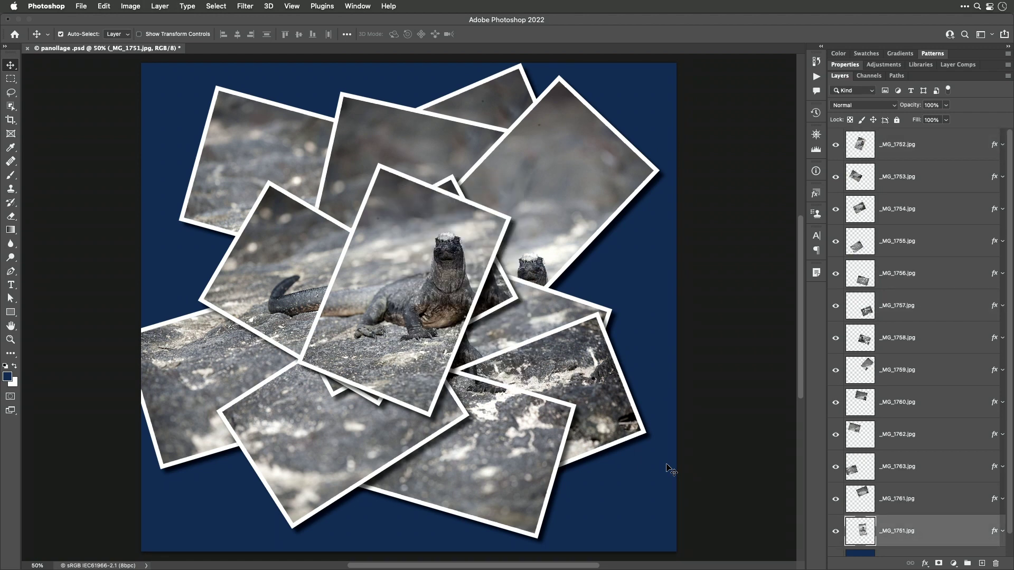
{"action": "key", "text": "super+shift+bracketright"}
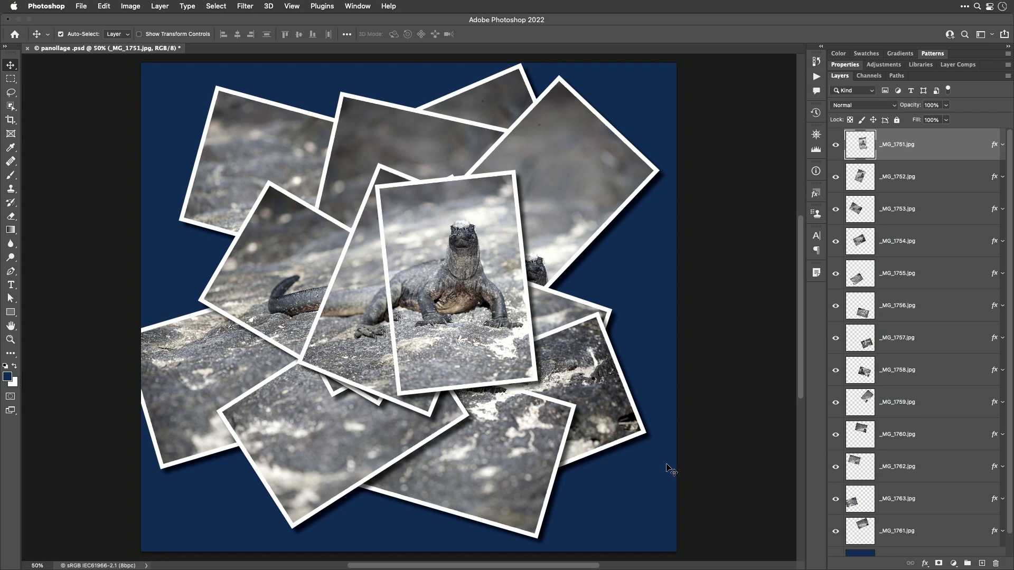
{"action": "key", "text": "super+shift+bracketleft"}
{"action": "key", "text": "super+shift+bracketright"}
{"action": "key", "text": "super"}
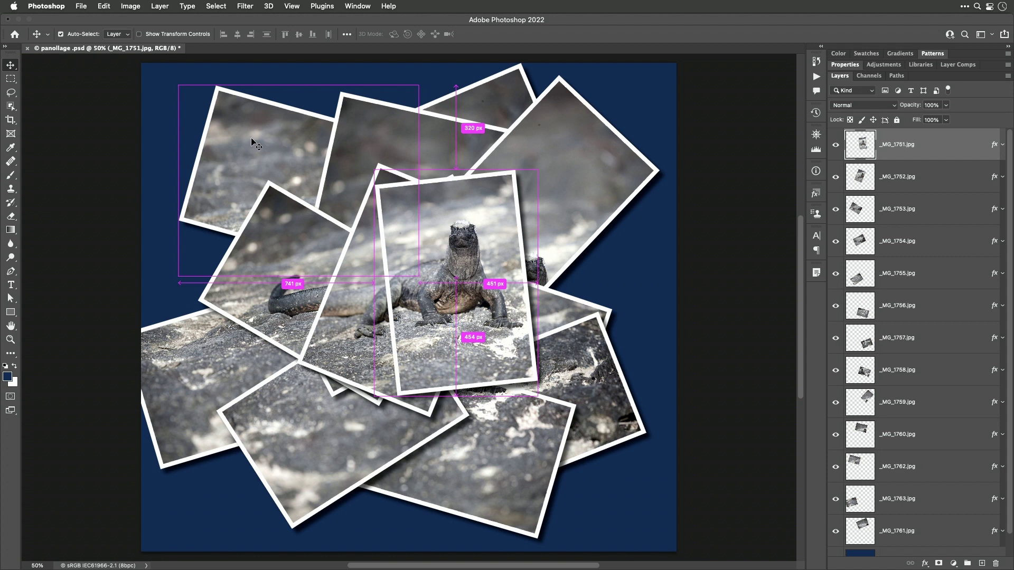
Step: Select _MG_1762.jpg on the canvas, bring it to the front of the stack, and send it to the back, directly above the Background
{"action": "left_click", "coordinate": [252, 140], "text": "super"}
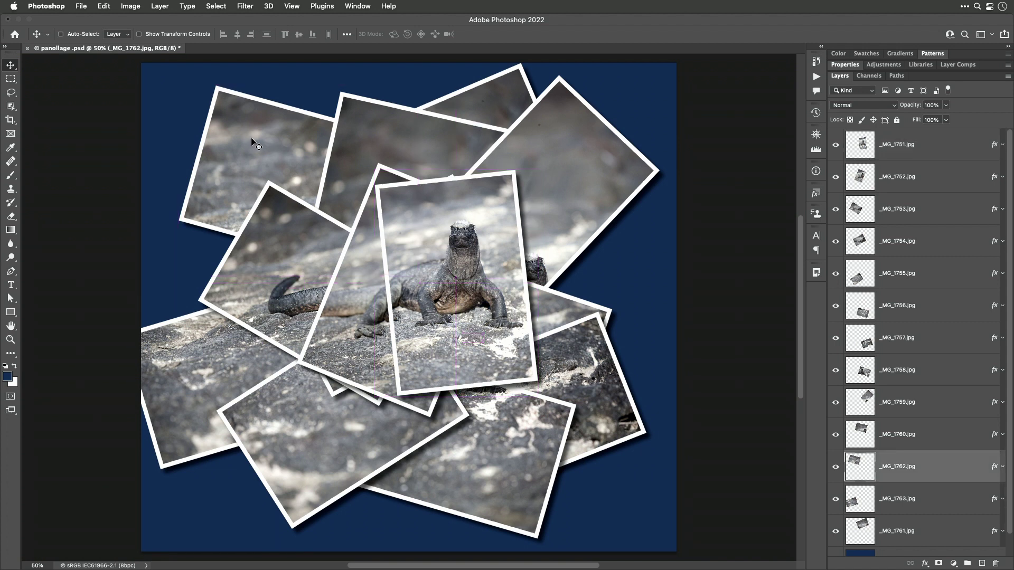
{"action": "key", "text": "super"}
{"action": "key", "text": "super+shift+bracketright"}
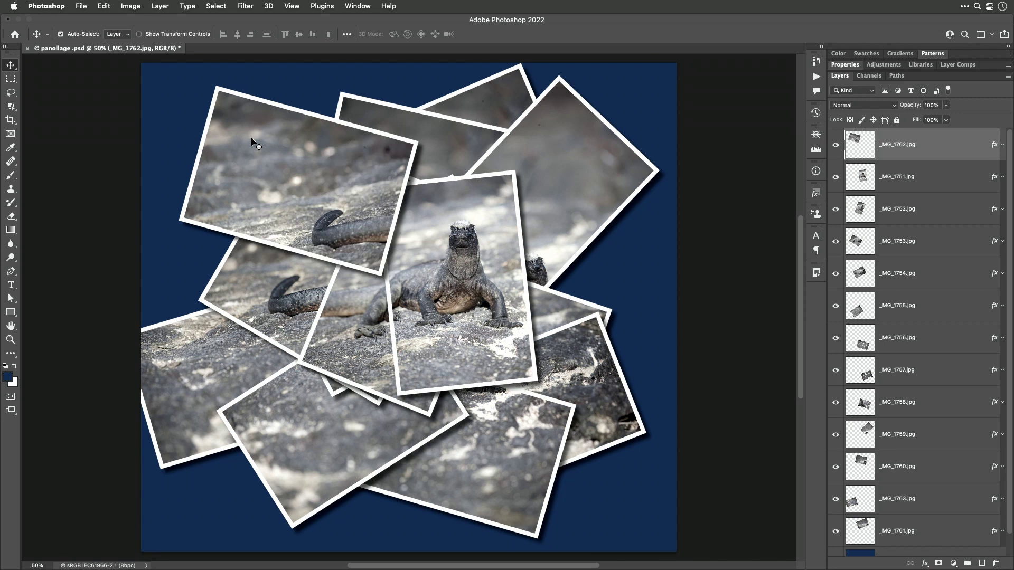
{"action": "key", "text": "super"}
{"action": "key", "text": "super+shift+bracketleft"}
{"action": "key", "text": "super"}
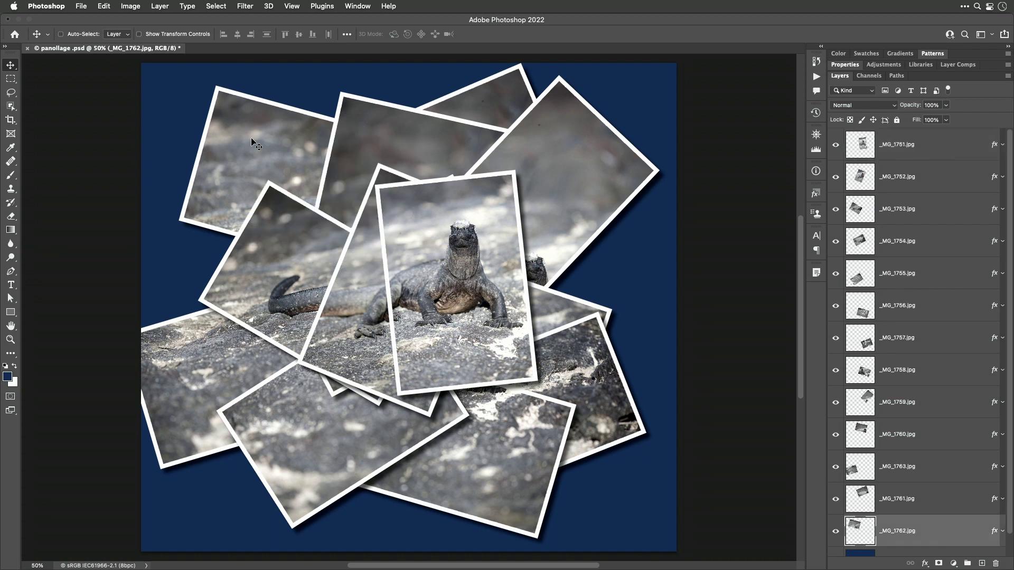
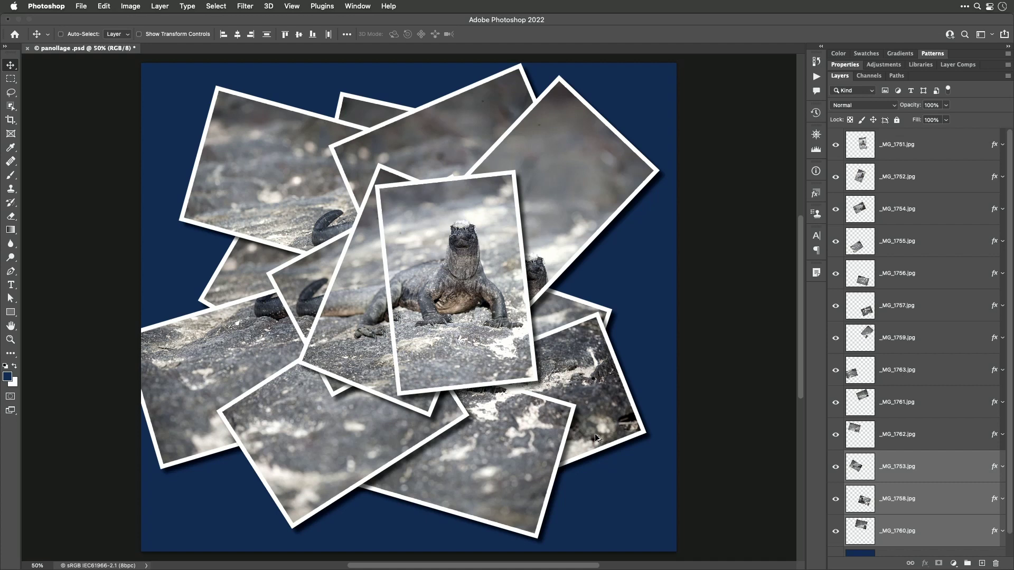
Step: Step the layer selection upward through the stack, one layer at a time, until _MG_1754.jpg is selected
{"action": "key", "text": "alt+bracketright"}
{"action": "key", "text": "alt+bracketright"}
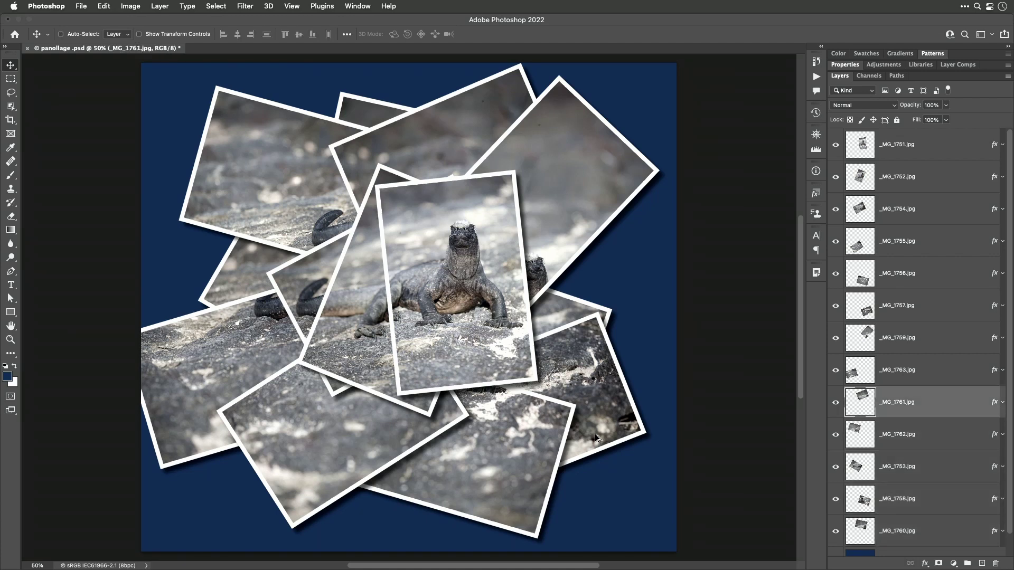
{"action": "key", "text": "alt+bracketright"}
{"action": "key", "text": "alt+bracketright"}
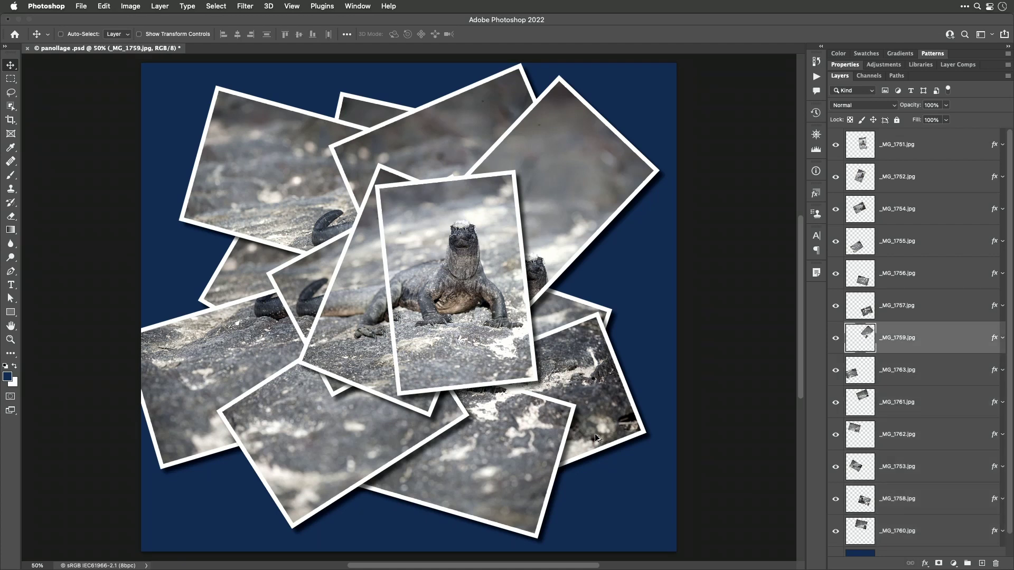
{"action": "key", "text": "alt+bracketright"}
{"action": "key", "text": "alt+bracketright"}
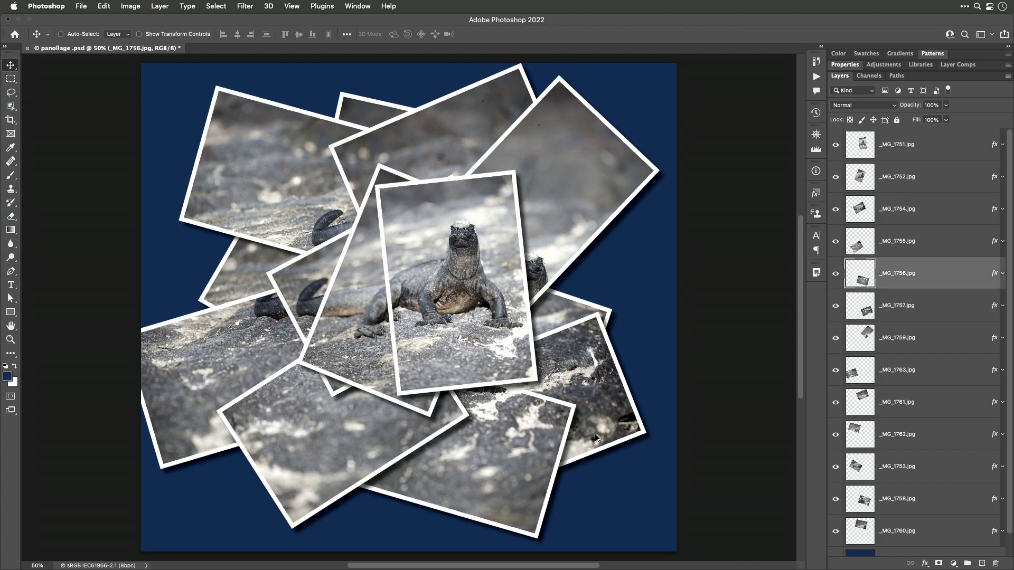
{"action": "key", "text": "alt+bracketright"}
{"action": "key", "text": "alt+bracketright"}
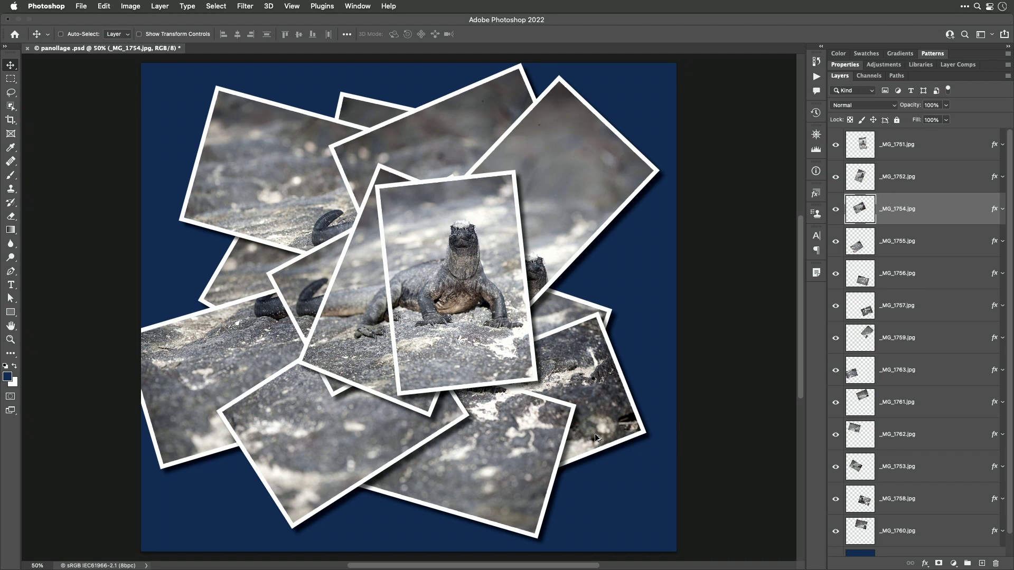
Step: Step the layer selection downward through the stack, one layer at a time, until _MG_1761.jpg is selected
{"action": "key", "text": "alt+bracketleft"}
{"action": "key", "text": "alt+bracketleft"}
{"action": "key", "text": "alt+bracketleft"}
{"action": "key", "text": "alt+bracketleft"}
{"action": "key", "text": "alt+bracketleft"}
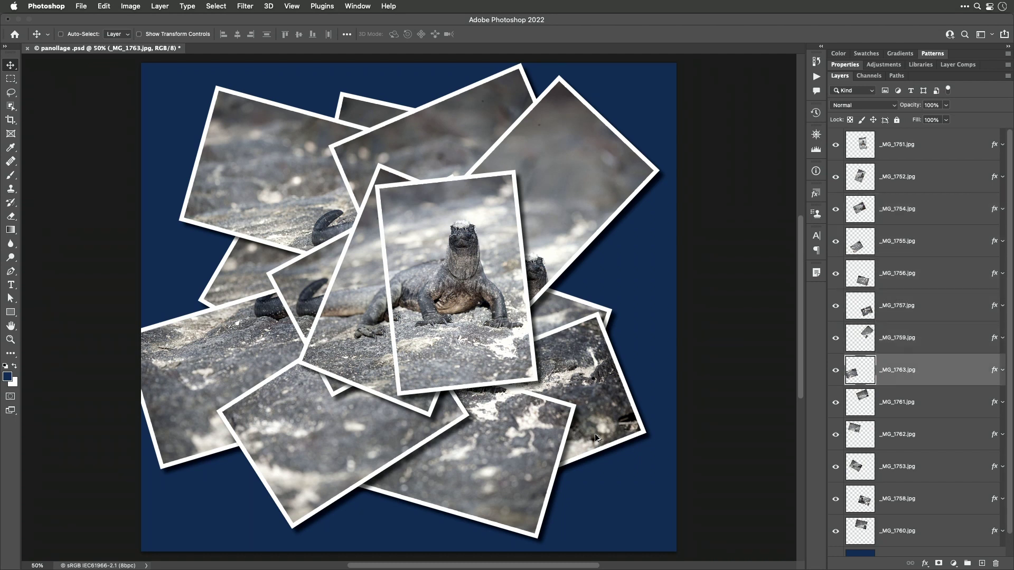
{"action": "key", "text": "alt+bracketleft"}
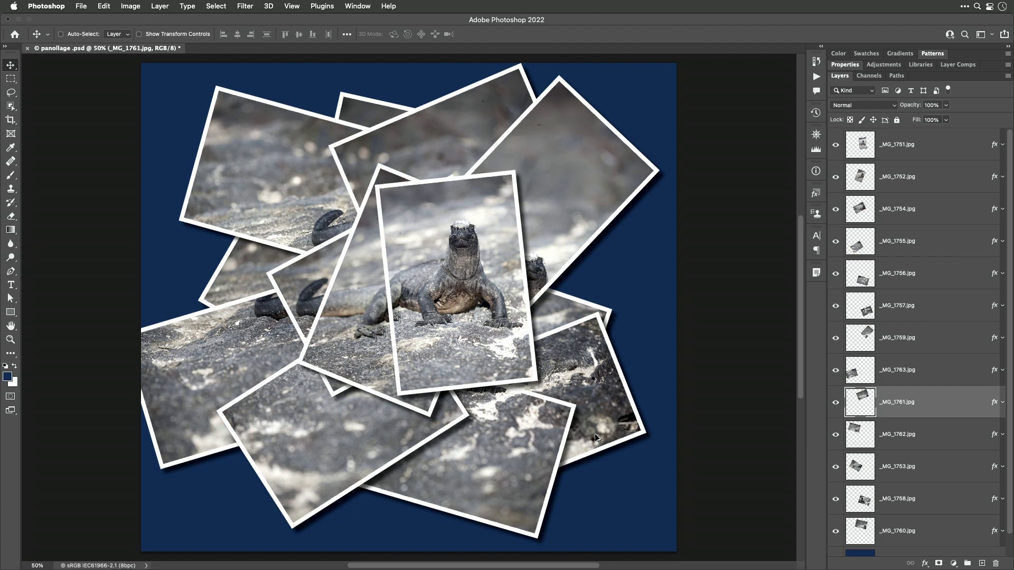
Step: Extend the layer selection from _MG_1761.jpg up to _MG_1755.jpg and down to _MG_1753.jpg
{"action": "key", "text": "alt+shift+bracketright"}
{"action": "key", "text": "alt+shift+bracketright"}
{"action": "key", "text": "alt+shift+bracketright"}
{"action": "key", "text": "alt+shift+bracketright"}
{"action": "key", "text": "alt+shift+bracketright"}
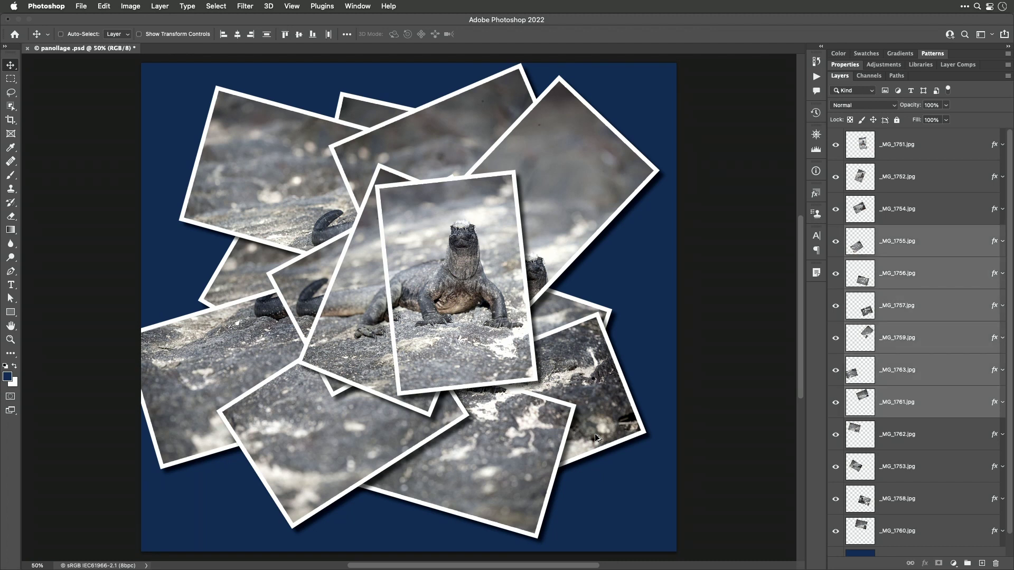
{"action": "key", "text": "alt+shift+bracketleft"}
{"action": "key", "text": "alt+shift+bracketleft"}
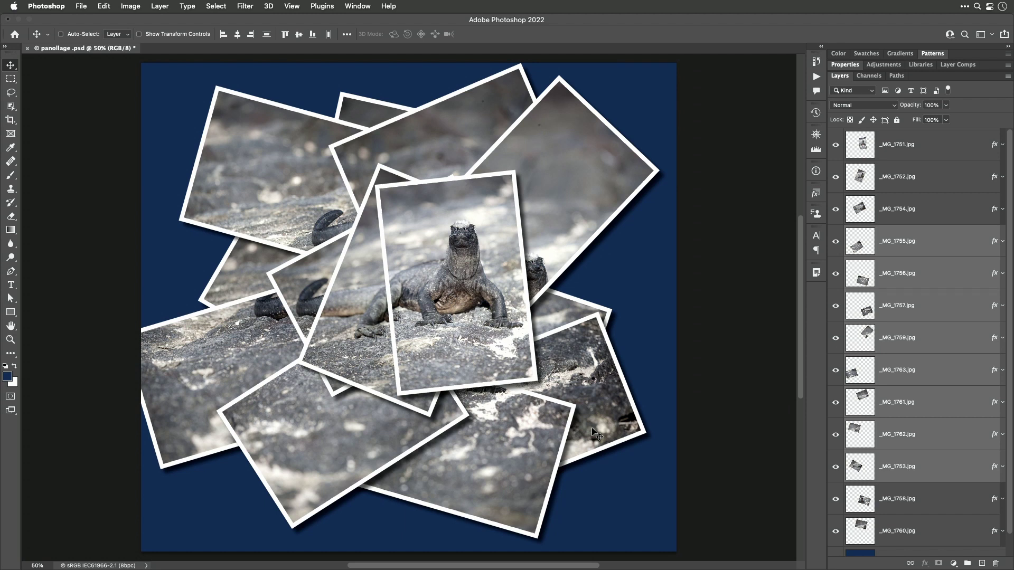
{"action": "key", "text": "super"}
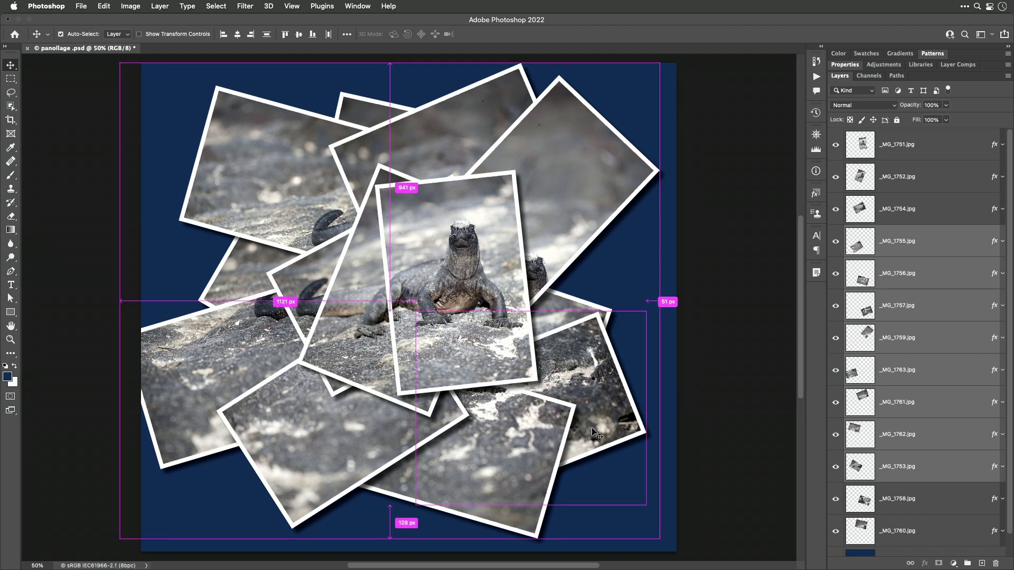
Step: Move the selected layers up one level in the stack, and move them down to directly above the Background
{"action": "key", "text": "super+bracketright"}
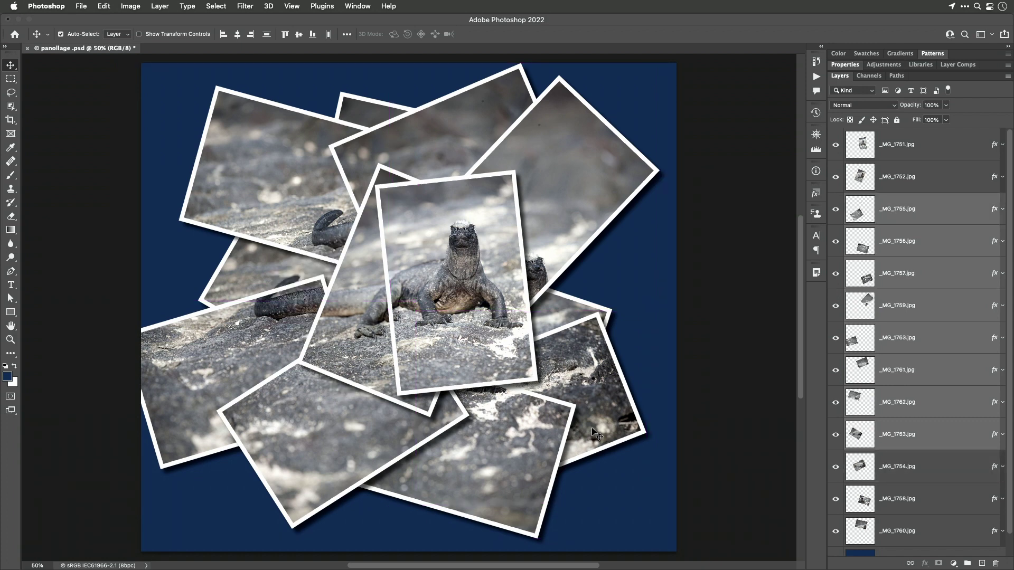
{"action": "key", "text": "super+bracketleft"}
{"action": "key", "text": "super+bracketleft"}
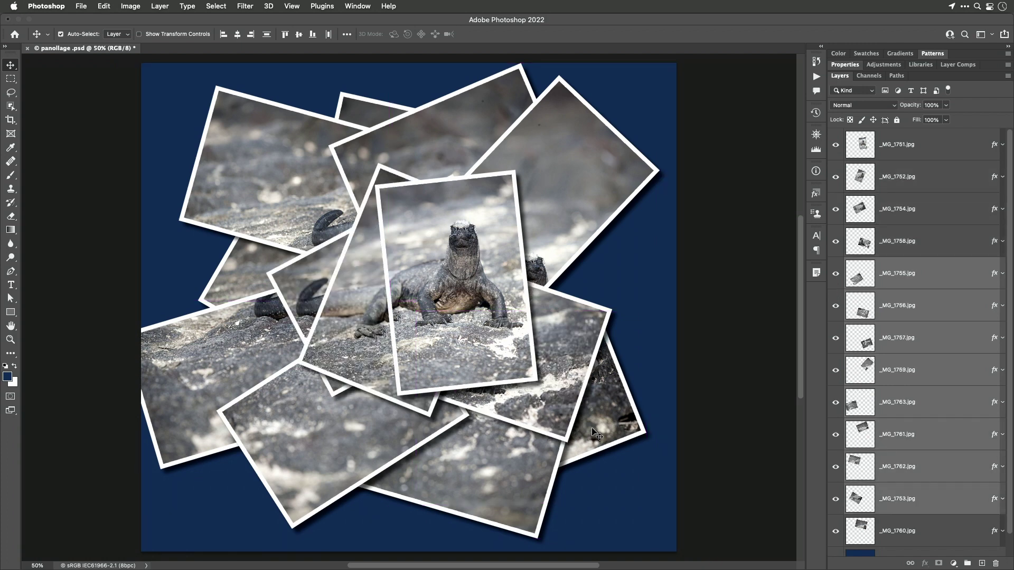
{"action": "key", "text": "super+bracketleft"}
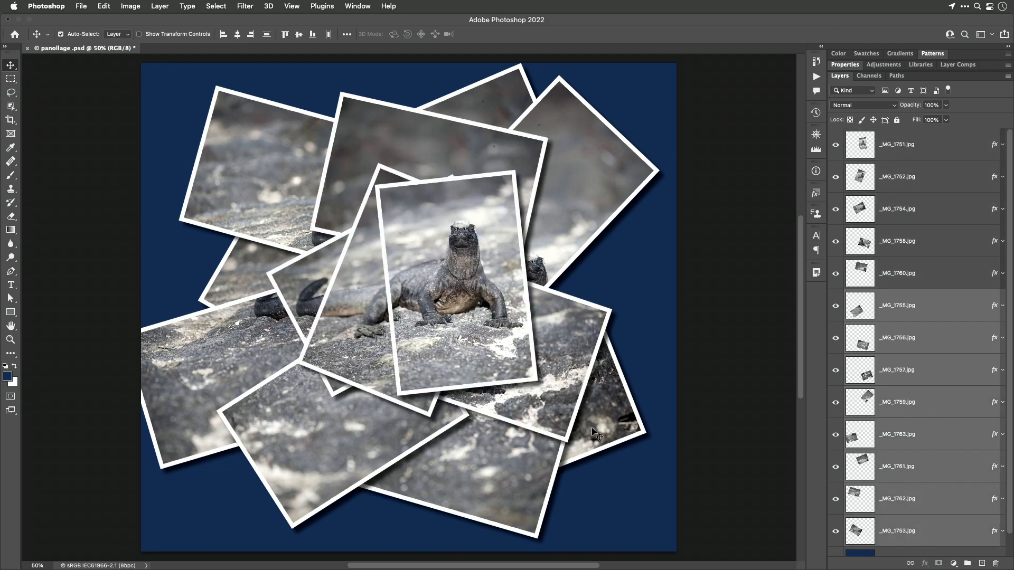
Step: Group the selected layers from _MG_1755.jpg to _MG_1753.jpg, and inspect the new group's contents before collapsing it
{"action": "key", "text": "super"}
{"action": "scroll", "coordinate": [922, 475], "scroll_direction": "down", "scroll_amount": 2}
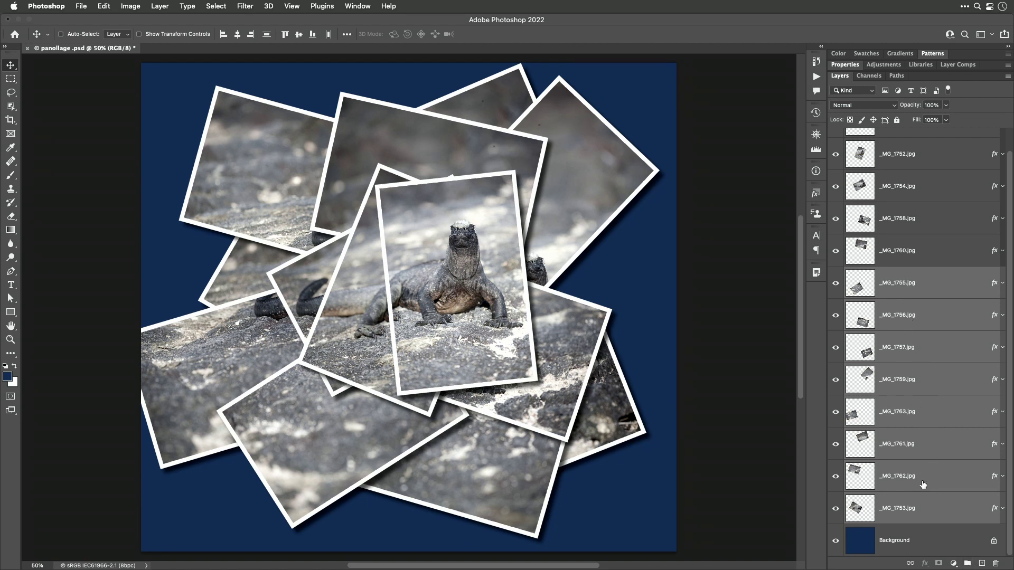
{"action": "left_click", "coordinate": [966, 564]}
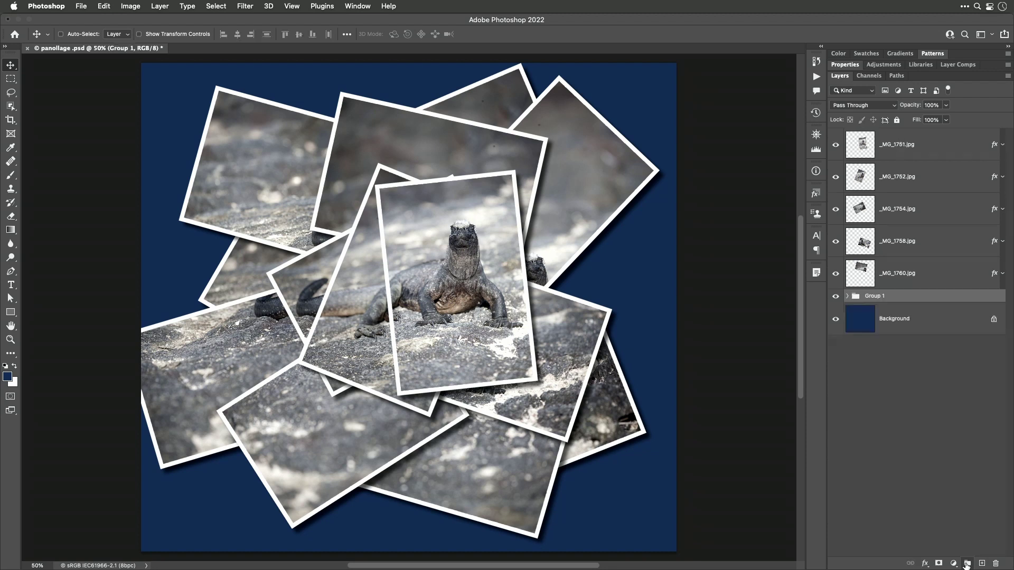
{"action": "left_click", "coordinate": [847, 297]}
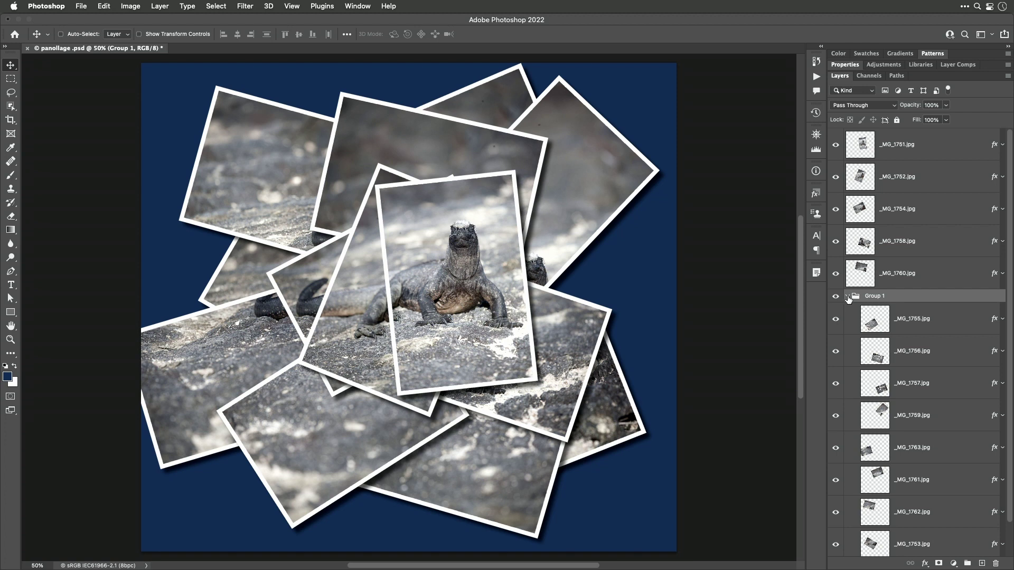
{"action": "left_click", "coordinate": [848, 297]}
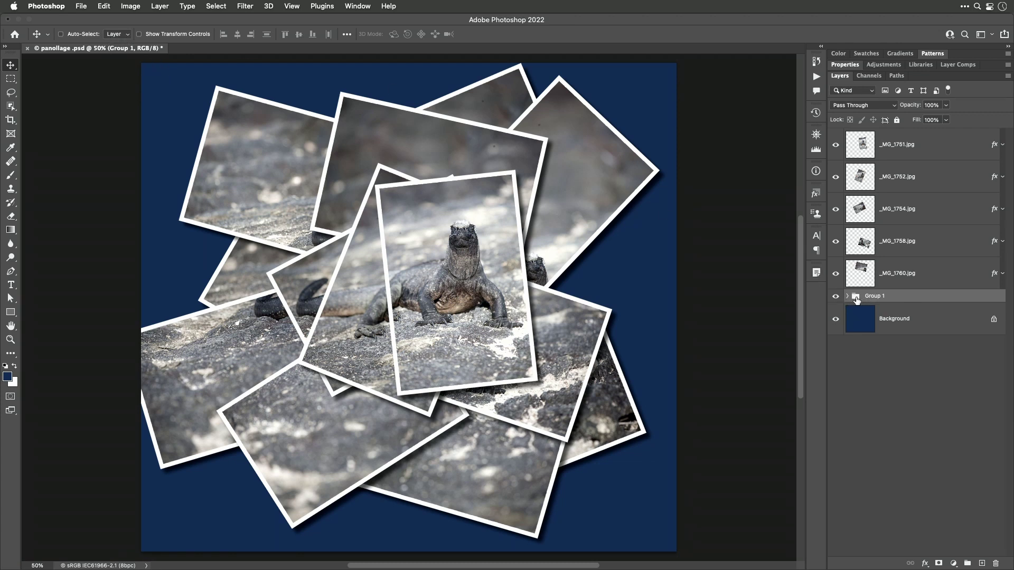
Step: Auto-select individual photos of Group 1 on the canvas, starting with _MG_1757.jpg and _MG_1756.jpg and ending with _MG_1763.jpg
{"action": "left_click", "coordinate": [594, 428], "text": "super"}
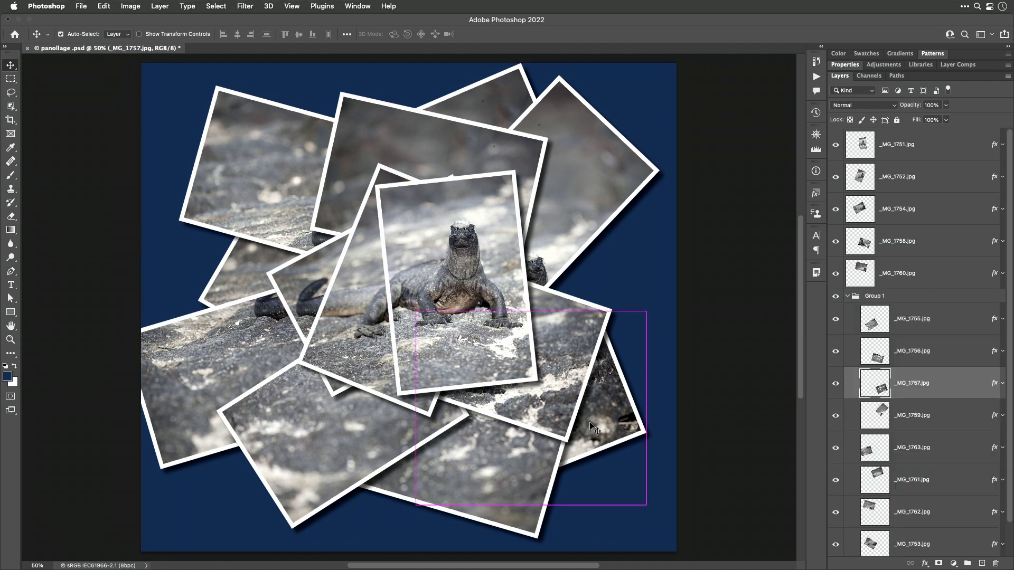
{"action": "left_click", "coordinate": [571, 433]}
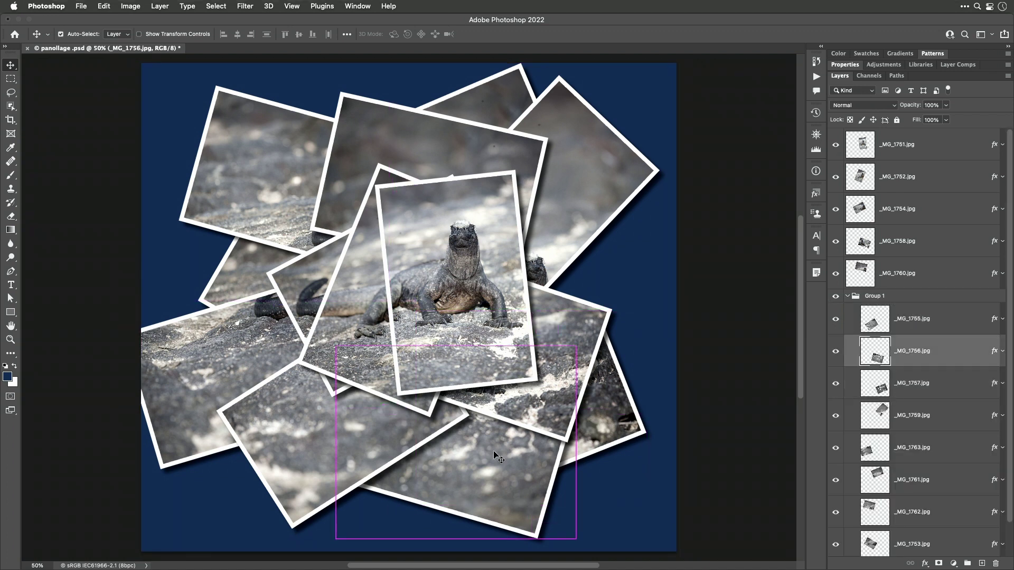
{"action": "left_click", "coordinate": [296, 420]}
{"action": "left_click", "coordinate": [185, 343]}
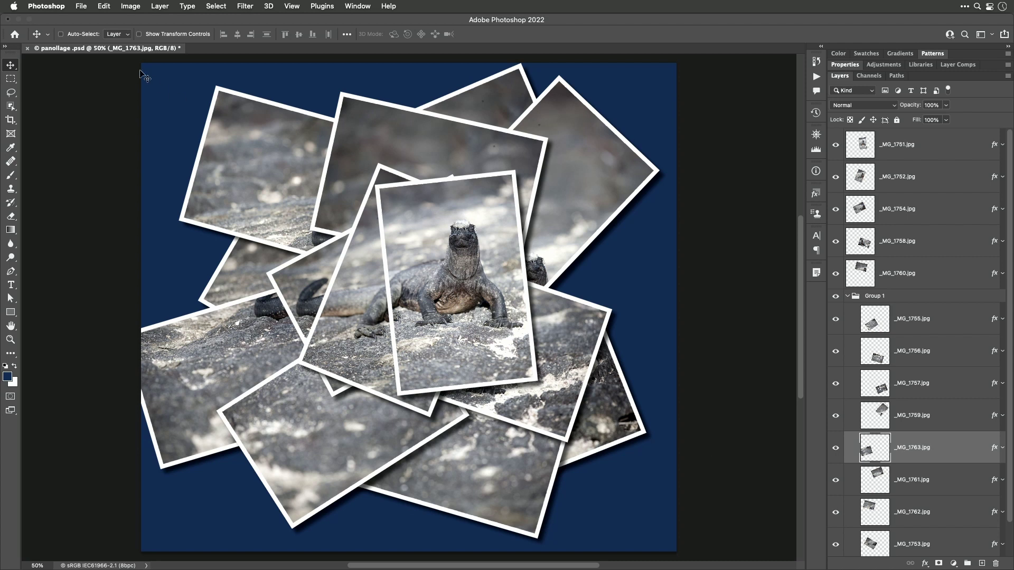
Step: Set Auto-Select to Group, select Group 1 through a photo on the canvas, and move the whole group slightly down and right
{"action": "left_click", "coordinate": [121, 36]}
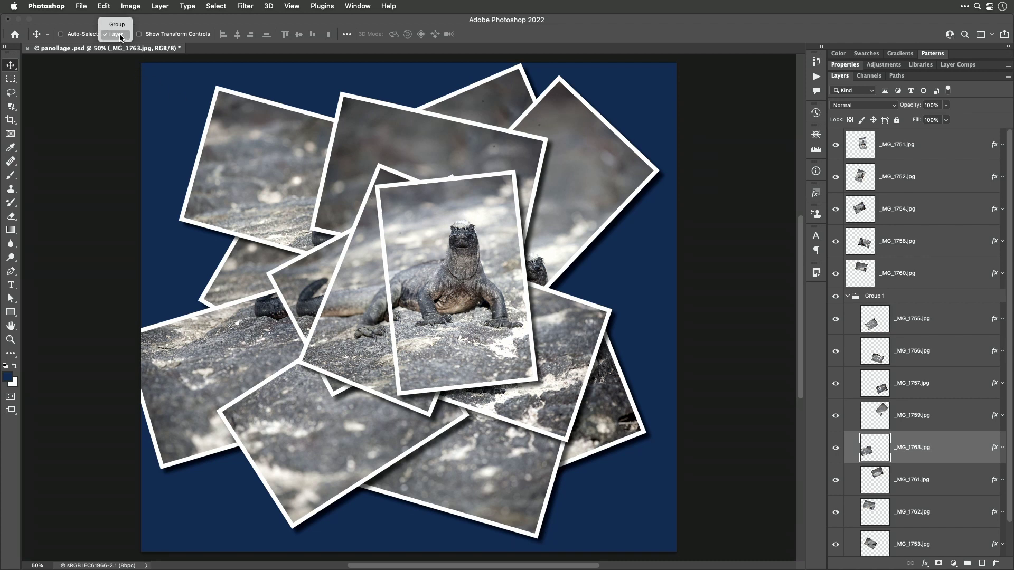
{"action": "left_click", "coordinate": [120, 25]}
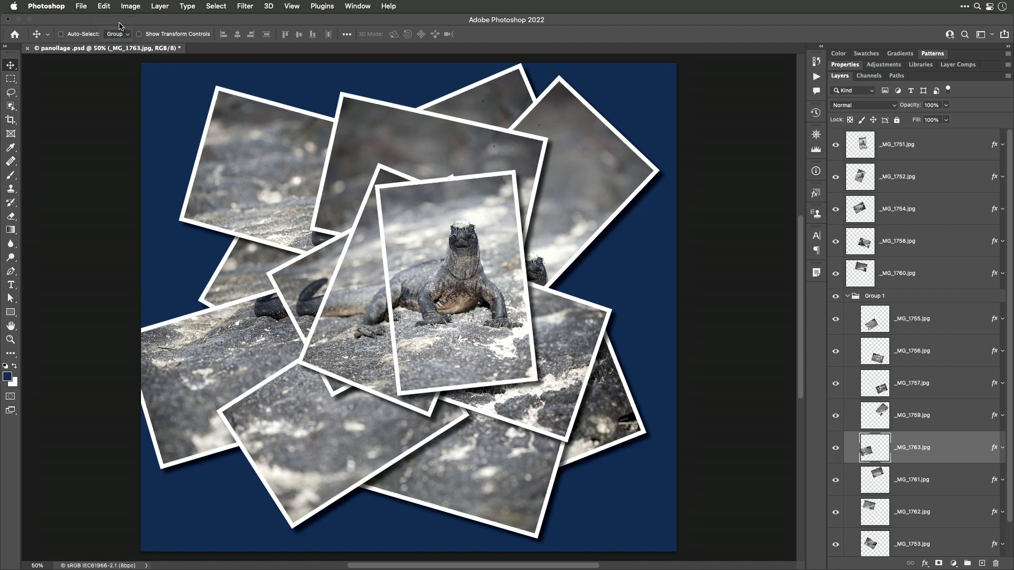
{"action": "key", "text": "super"}
{"action": "left_click", "coordinate": [602, 430]}
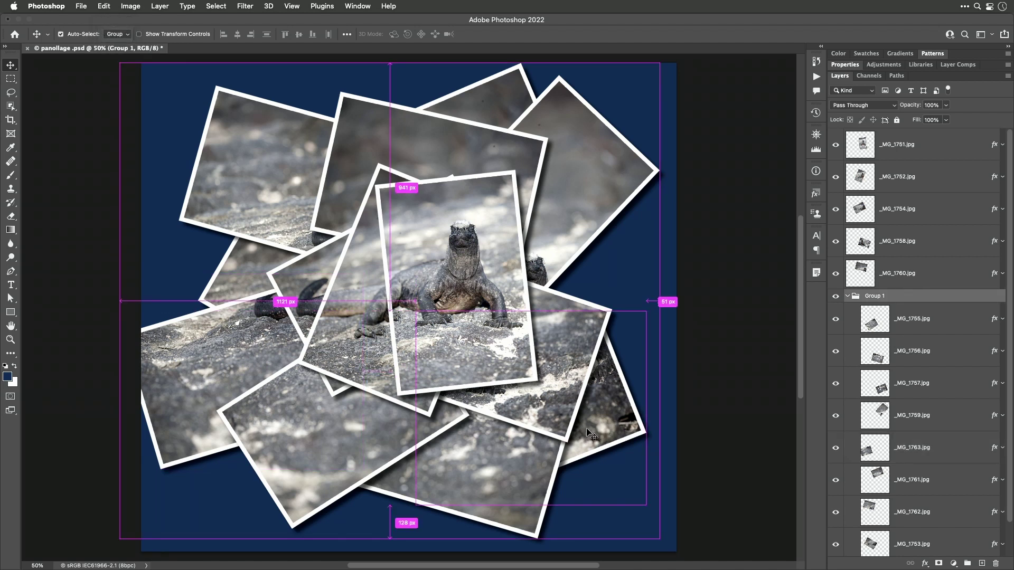
{"action": "key", "text": "super"}
{"action": "mouse_move", "coordinate": [589, 433]}
{"action": "left_mouse_down"}
{"action": "mouse_move", "coordinate": [596, 415]}
{"action": "mouse_move", "coordinate": [566, 411]}
{"action": "mouse_move", "coordinate": [566, 449]}
{"action": "mouse_move", "coordinate": [576, 456]}
{"action": "mouse_move", "coordinate": [575, 420]}
{"action": "mouse_move", "coordinate": [604, 414]}
{"action": "mouse_move", "coordinate": [616, 443]}
{"action": "mouse_move", "coordinate": [598, 446]}
{"action": "left_mouse_up"}
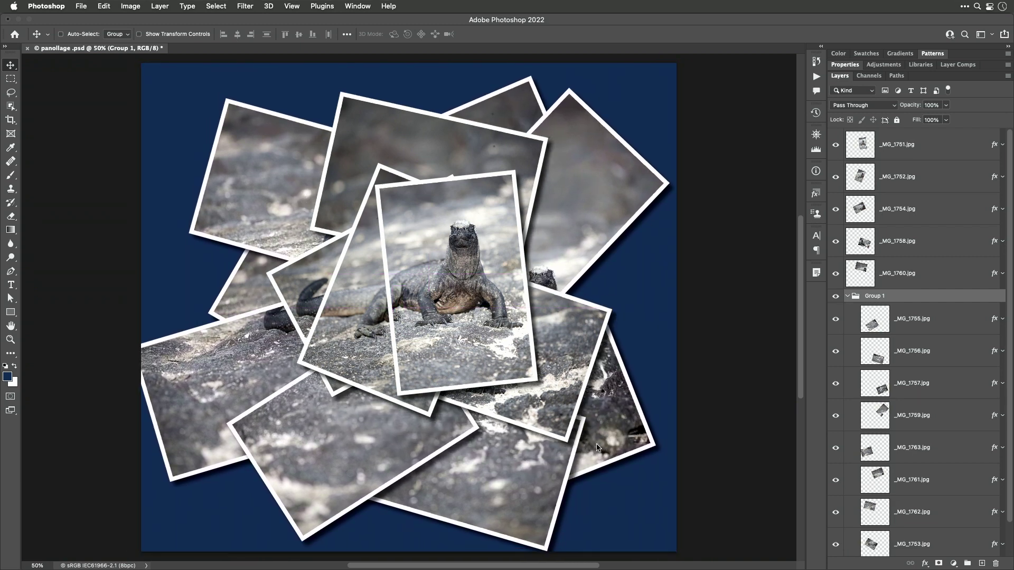
{"action": "left_click", "coordinate": [847, 297]}
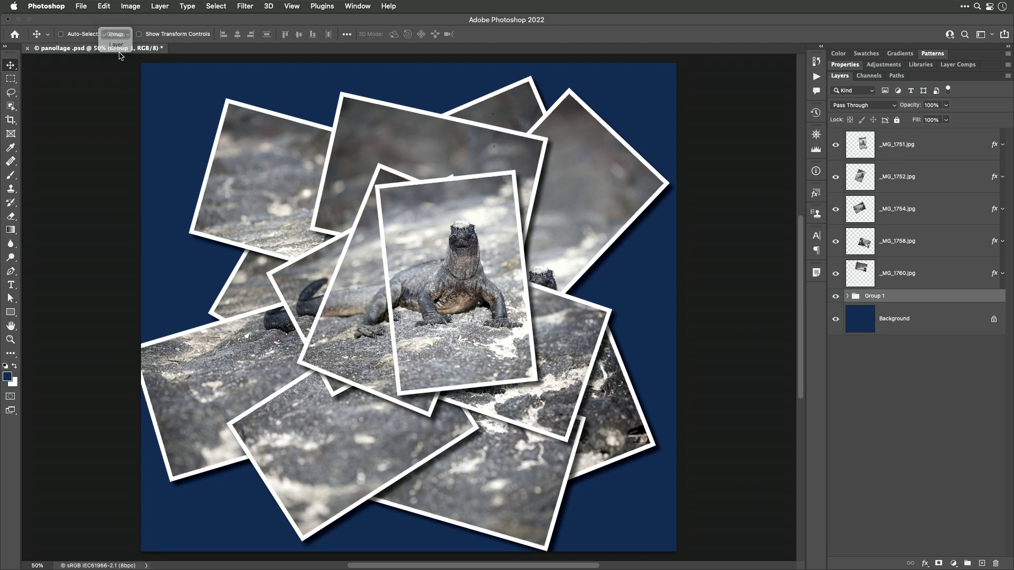
Step: Set Auto-Select back to Layer and turn on Show Transform Controls
{"action": "left_click", "coordinate": [118, 35]}
{"action": "left_click", "coordinate": [117, 34]}
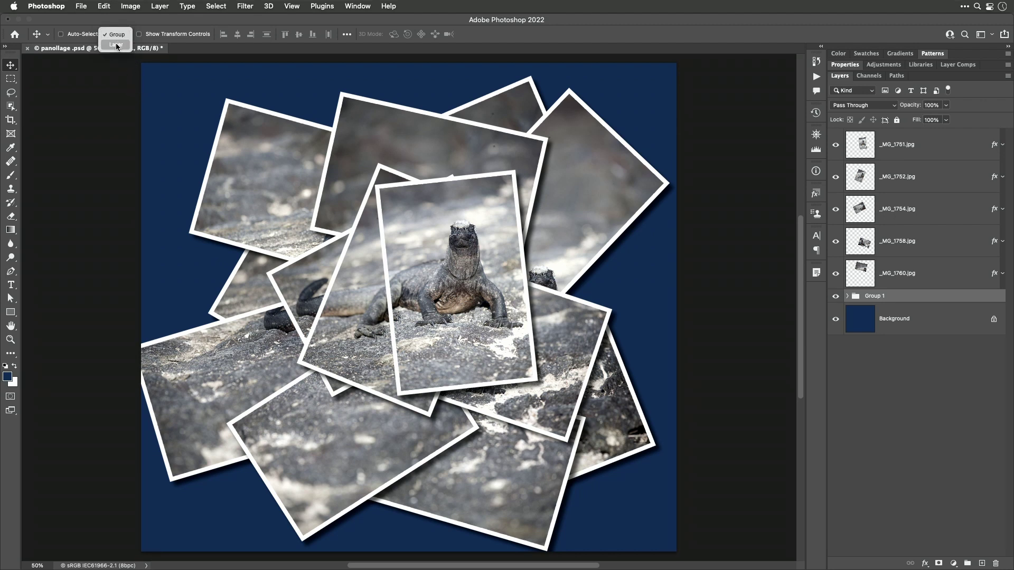
{"action": "left_click", "coordinate": [117, 45]}
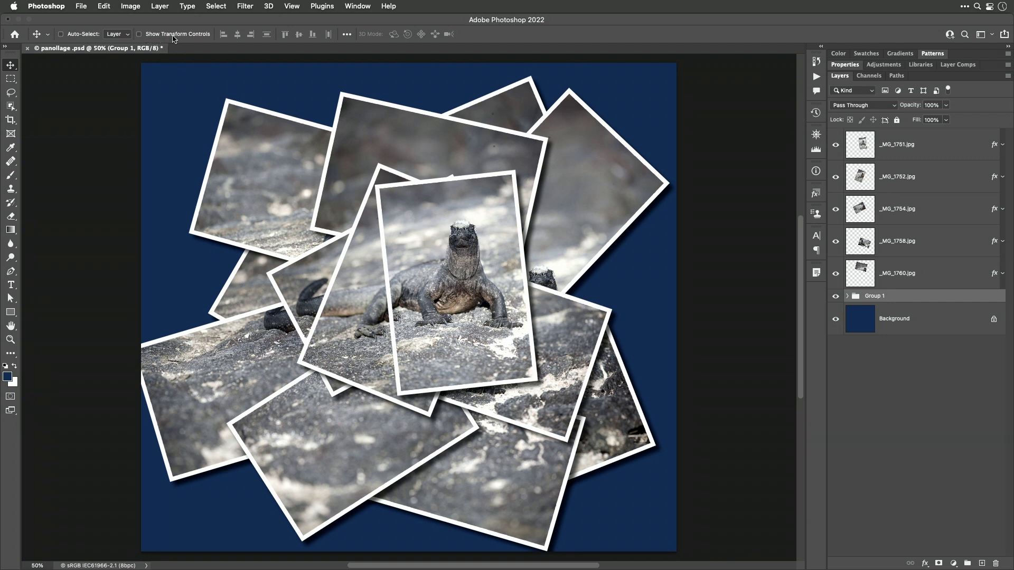
{"action": "left_click", "coordinate": [139, 34]}
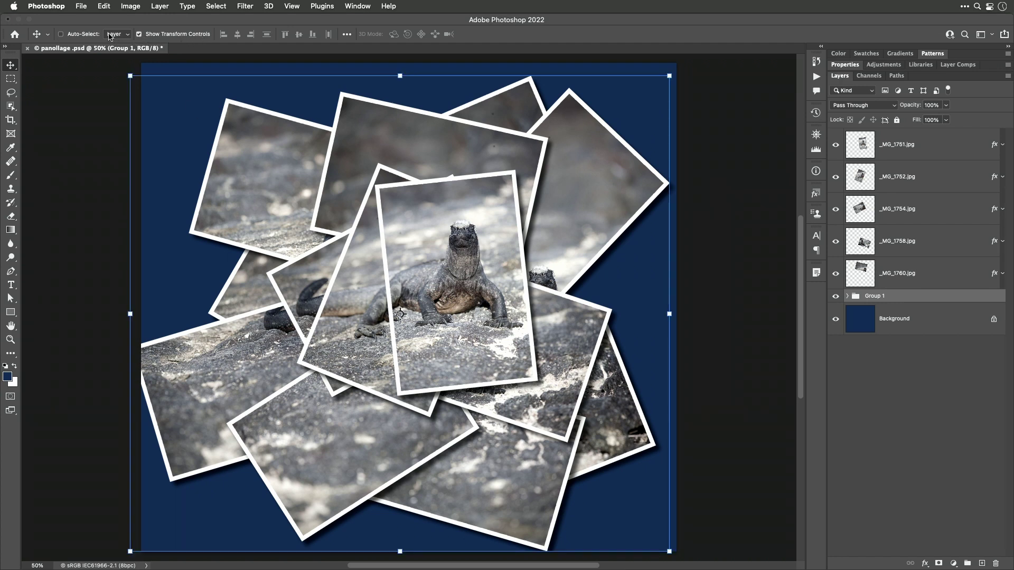
Step: Select the front iguana photo _MG_1751.jpg on the canvas and rotate it counterclockwise to about -20.5°
{"action": "left_click", "coordinate": [457, 240], "text": "super"}
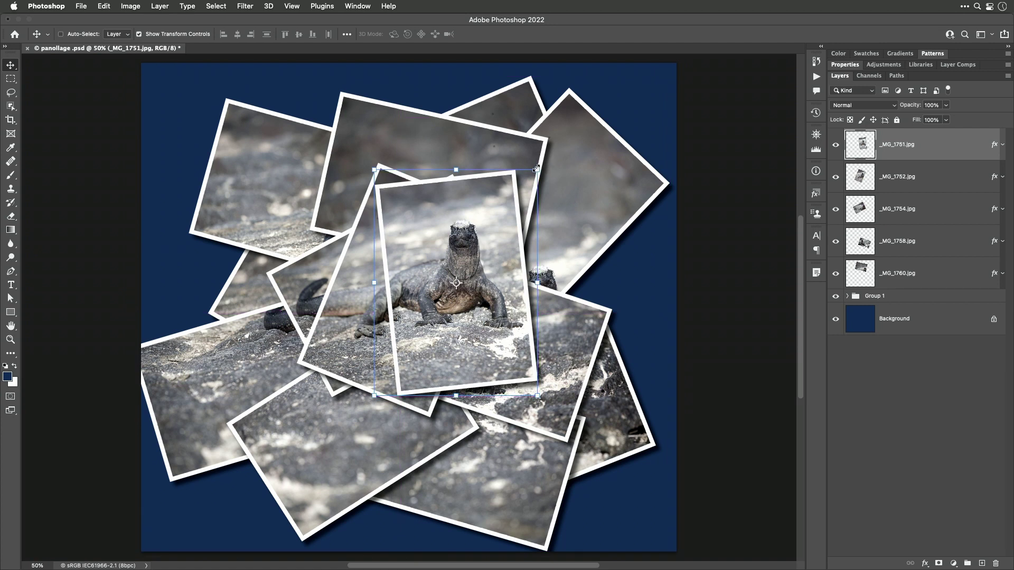
{"action": "left_click_drag", "start_coordinate": [547, 161], "coordinate": [494, 143]}
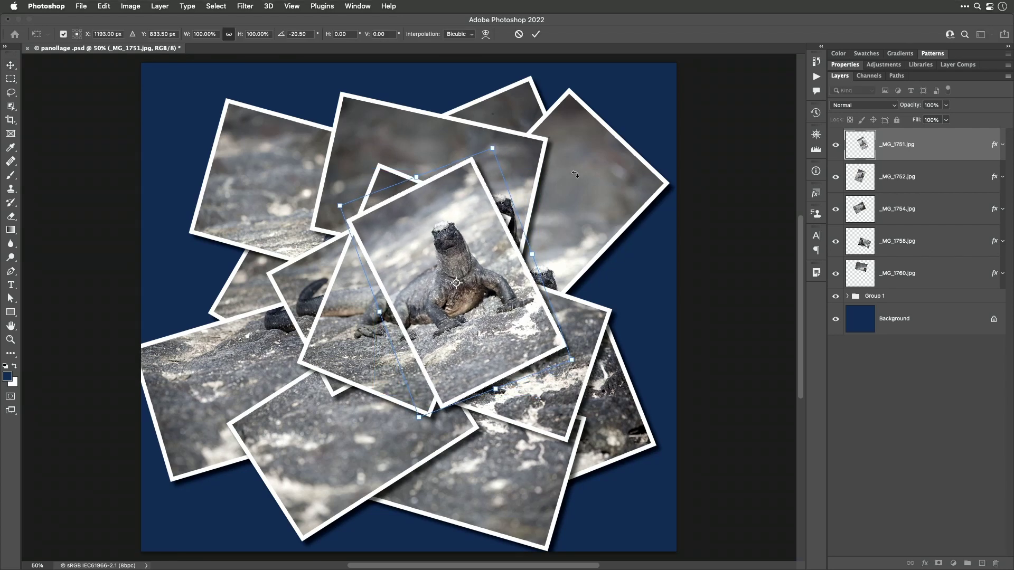
{"action": "key", "text": "Return"}
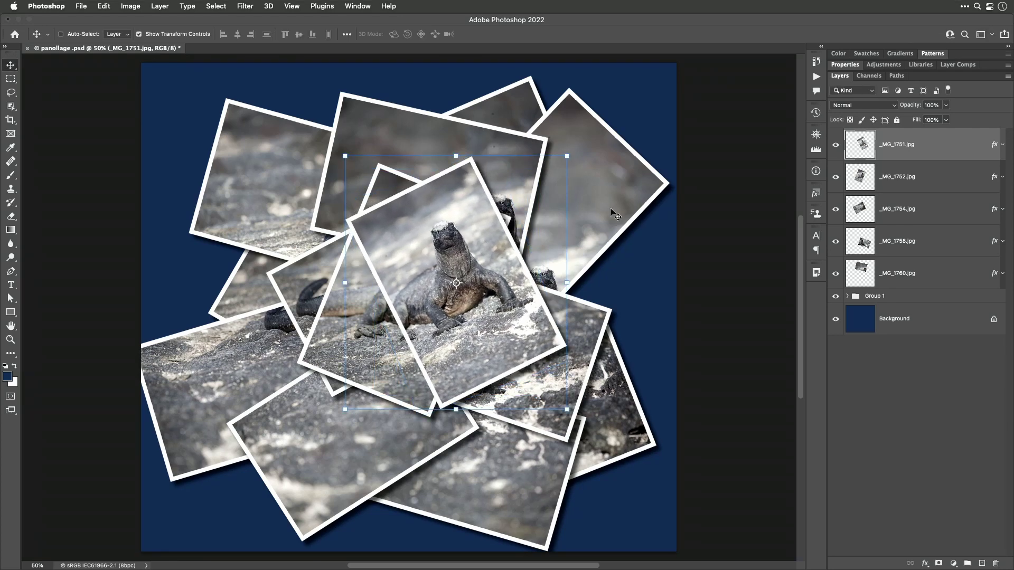
Step: Select _MG_1759.jpg on the canvas and rotate it counterclockwise to about -20.9°
{"action": "left_click", "coordinate": [613, 193], "text": "super"}
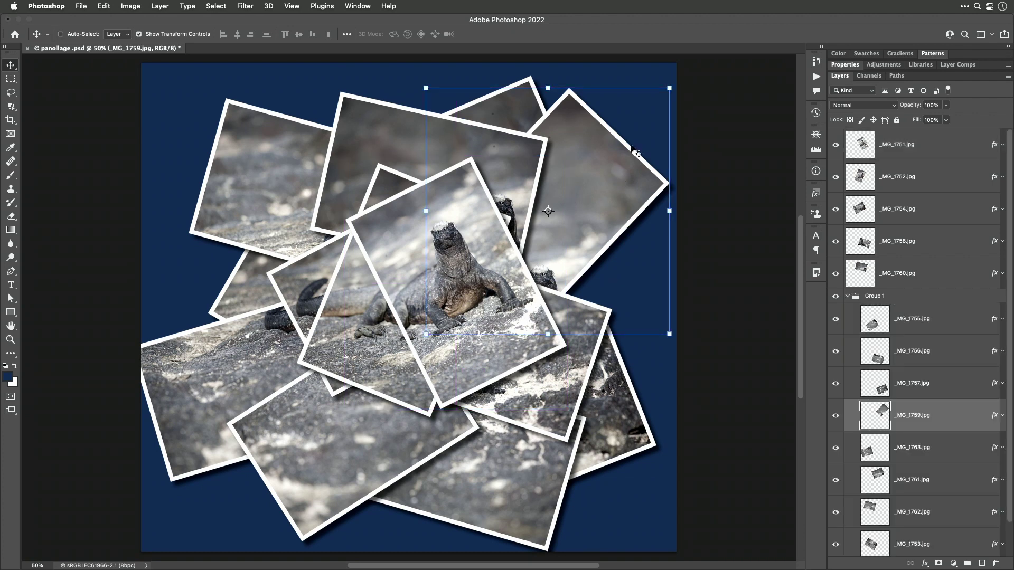
{"action": "left_click_drag", "start_coordinate": [662, 78], "coordinate": [611, 48]}
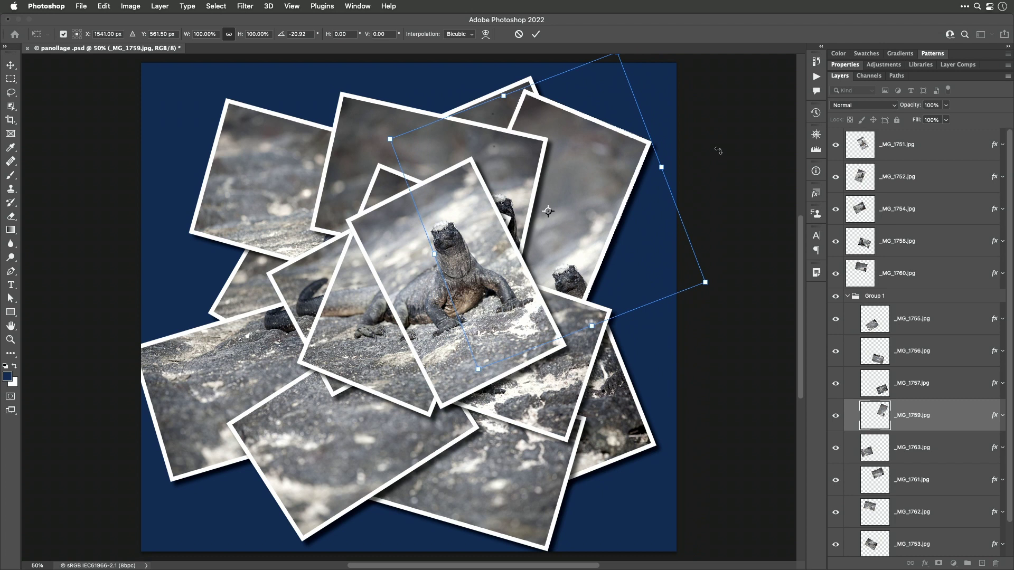
{"action": "key", "text": "Return"}
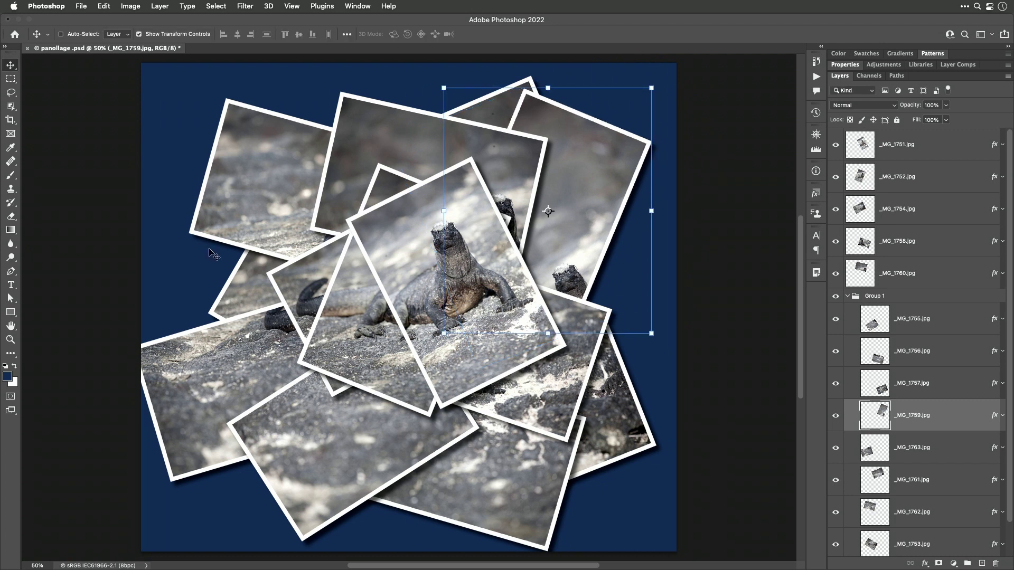
Step: Shift _MG_1762.jpg slightly left, rotate it clockwise with its bounding box, and turn off Show Transform Controls
{"action": "left_click", "coordinate": [243, 190], "text": "super"}
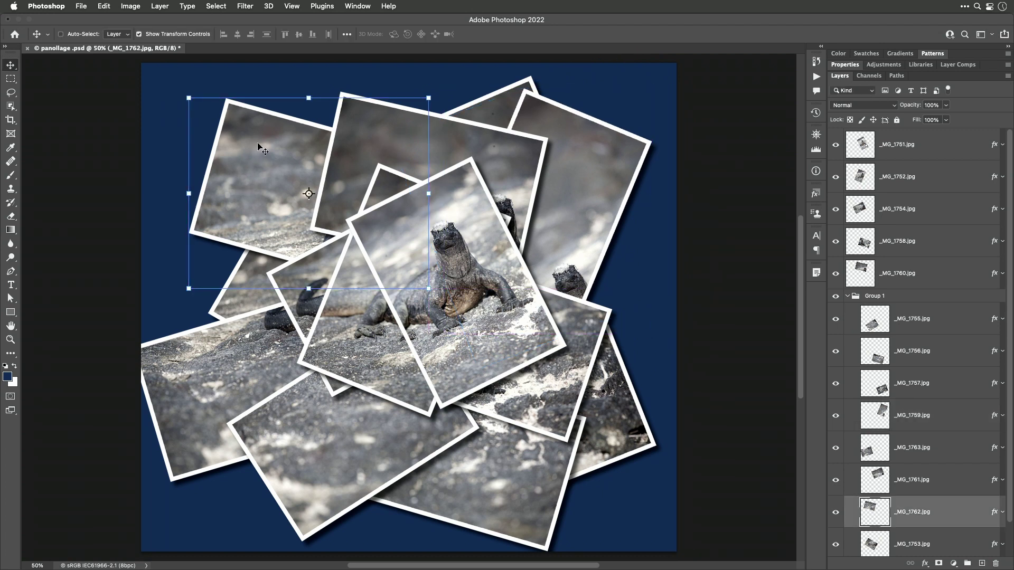
{"action": "left_click_drag", "start_coordinate": [260, 139], "coordinate": [248, 139]}
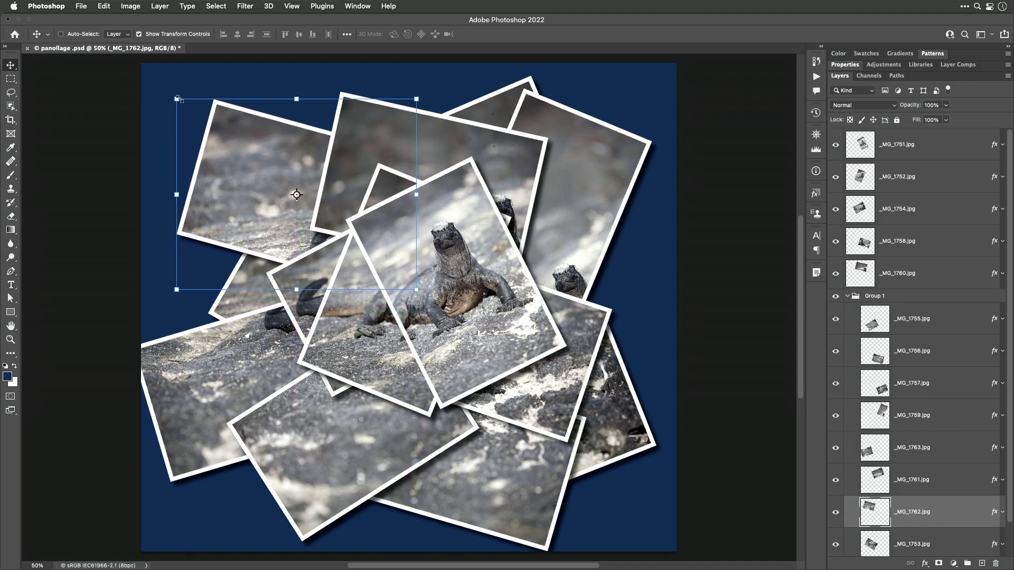
{"action": "left_click", "coordinate": [175, 98]}
{"action": "left_click_drag", "start_coordinate": [174, 97], "coordinate": [200, 110]}
{"action": "key", "text": "Return"}
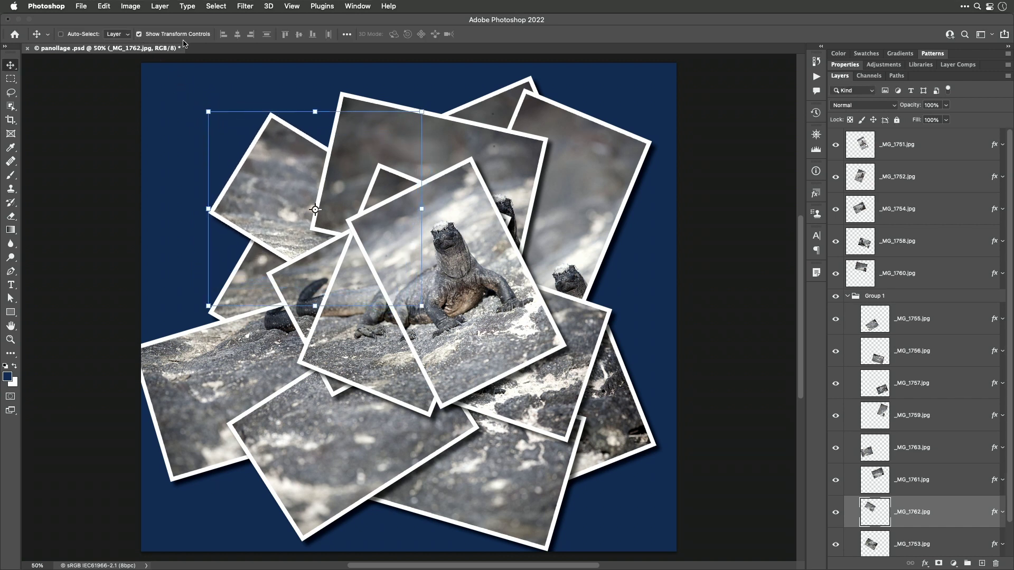
{"action": "left_click", "coordinate": [139, 35]}
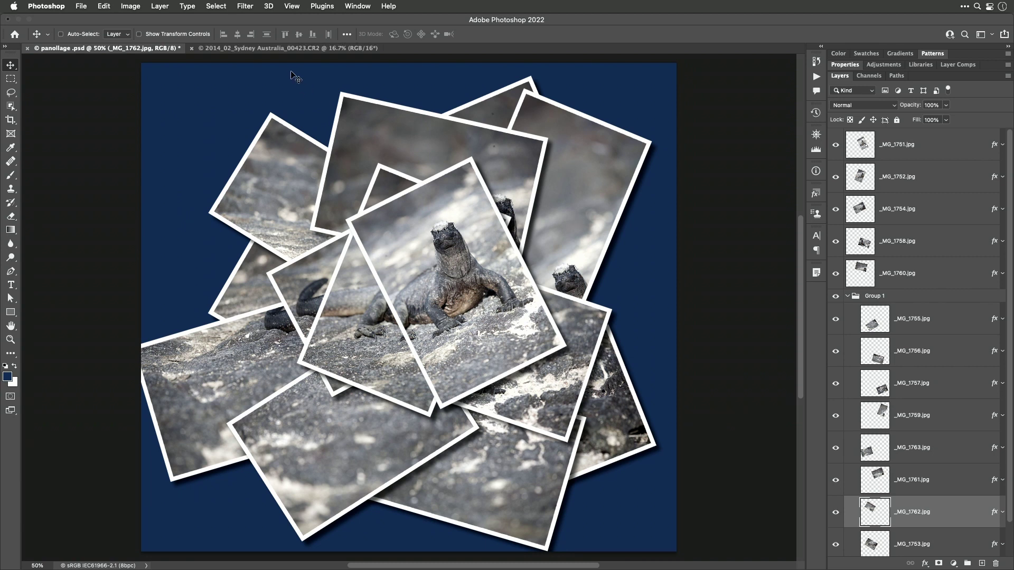
Step: Copy the texture image from 2014_02_Sydney Australia_00423.CR2 into the panollage .psd collage, accepting the bit-depth difference
{"action": "left_click", "coordinate": [275, 49]}
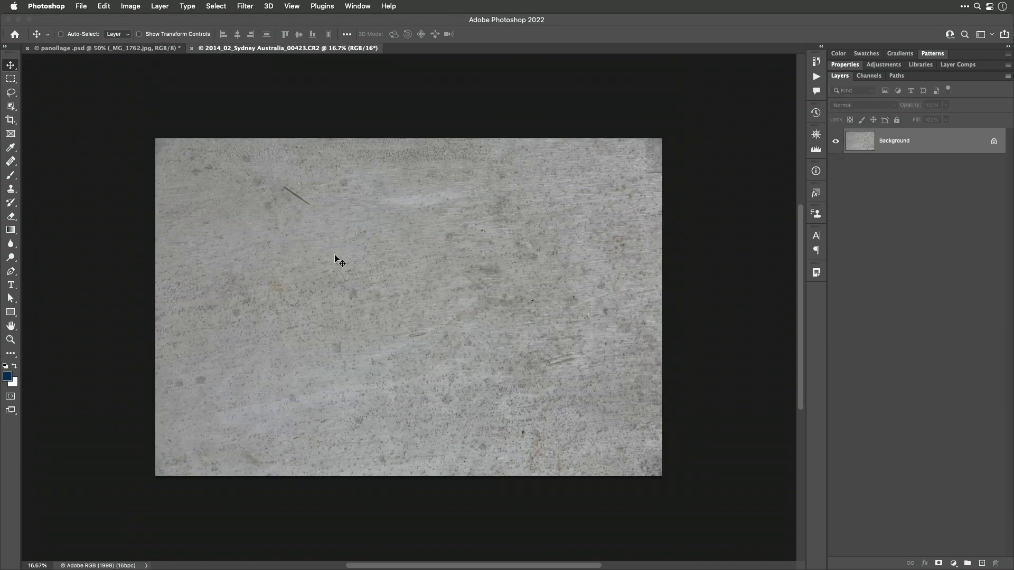
{"action": "left_click_drag", "start_coordinate": [358, 287], "coordinate": [113, 51]}
{"action": "left_click_drag", "start_coordinate": [373, 189], "coordinate": [447, 192]}
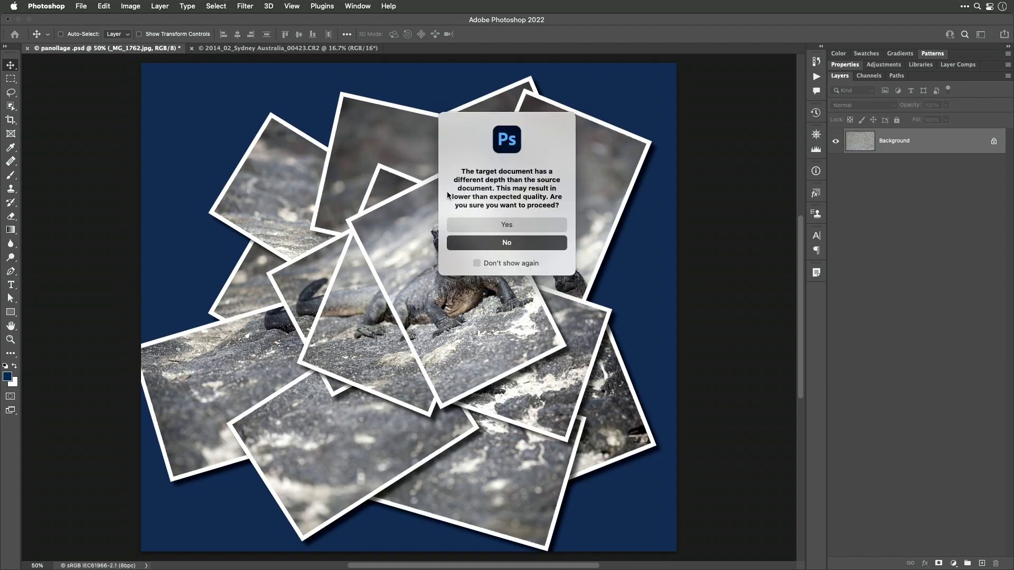
{"action": "left_click", "coordinate": [508, 224]}
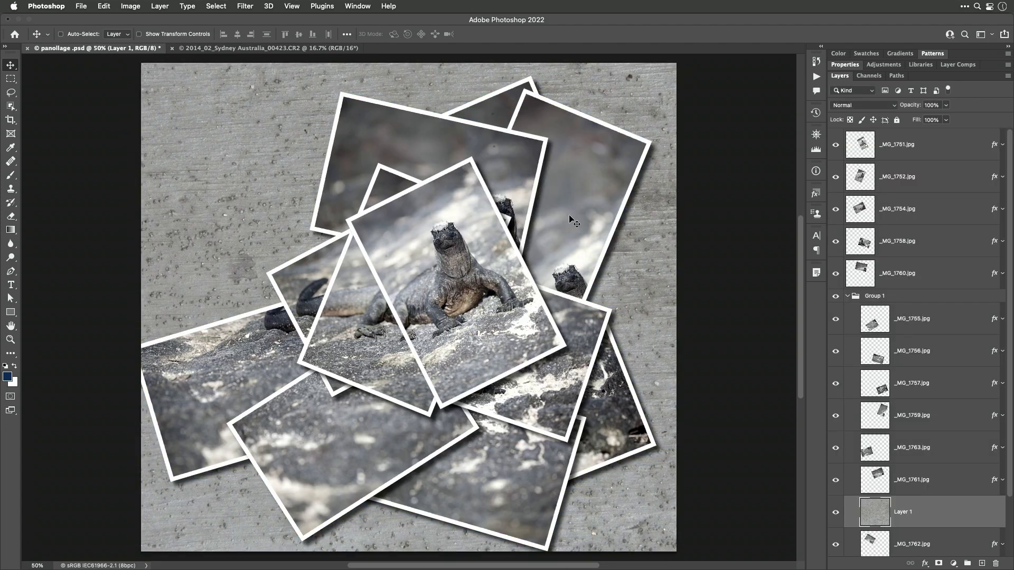
Step: Bring the texture layer out of Group 1 to the front of the stack and set its blend mode to Overlay
{"action": "left_click_drag", "start_coordinate": [911, 512], "coordinate": [884, 142]}
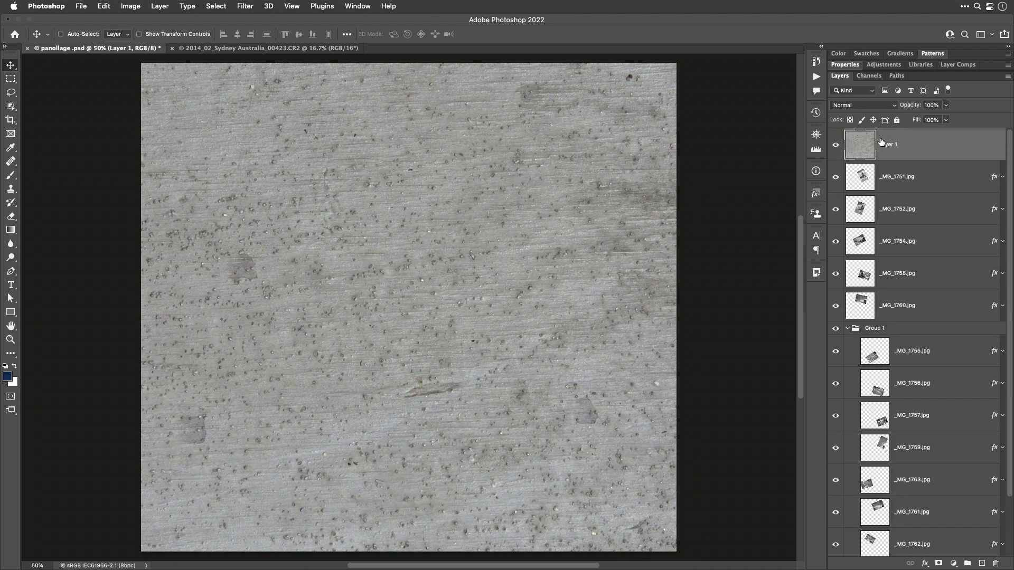
{"action": "left_click", "coordinate": [895, 105]}
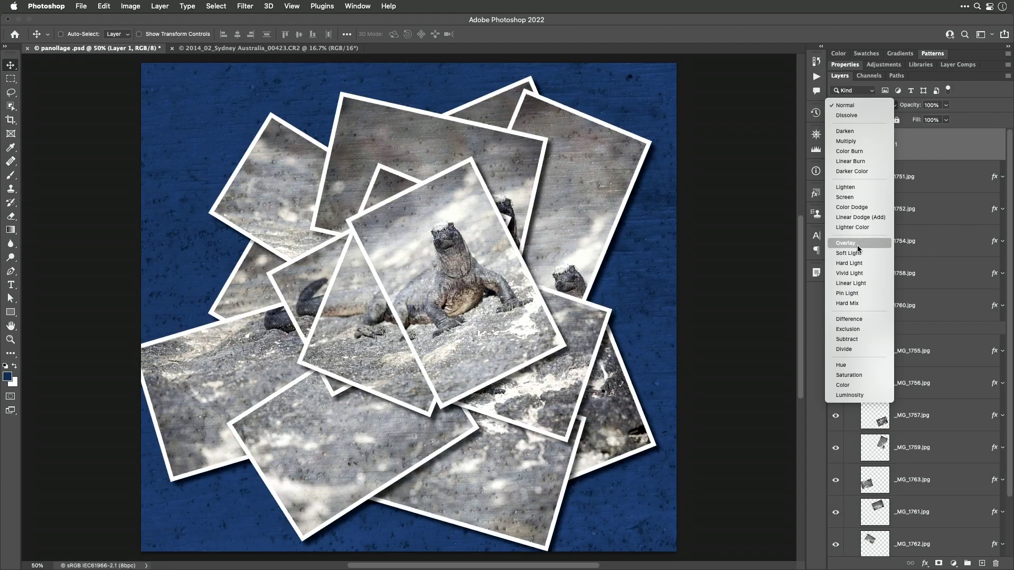
{"action": "left_click", "coordinate": [859, 244]}
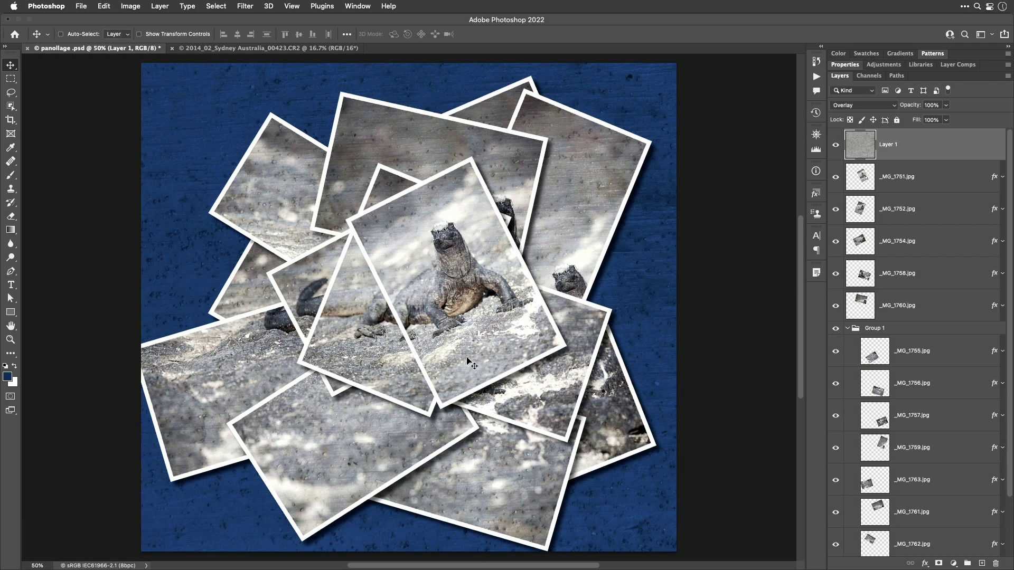
Step: Pick _MG_1751.jpg from beneath the texture and shift it slightly to the right and down, and nudge _MG_1760.jpg slightly down
{"action": "key", "text": "super"}
{"action": "key", "text": "super"}
{"action": "right_click", "coordinate": [440, 270]}
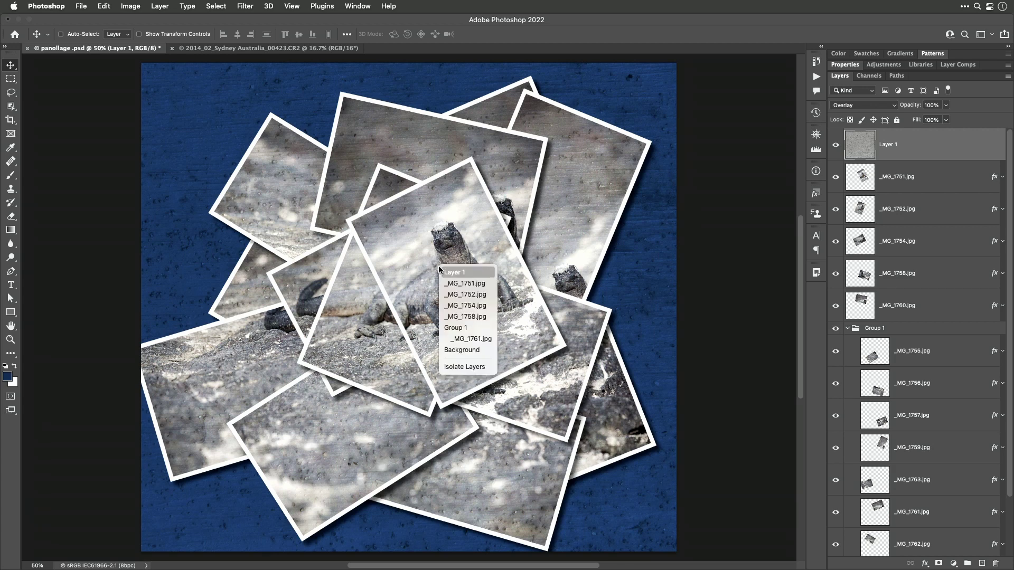
{"action": "left_click", "coordinate": [464, 284]}
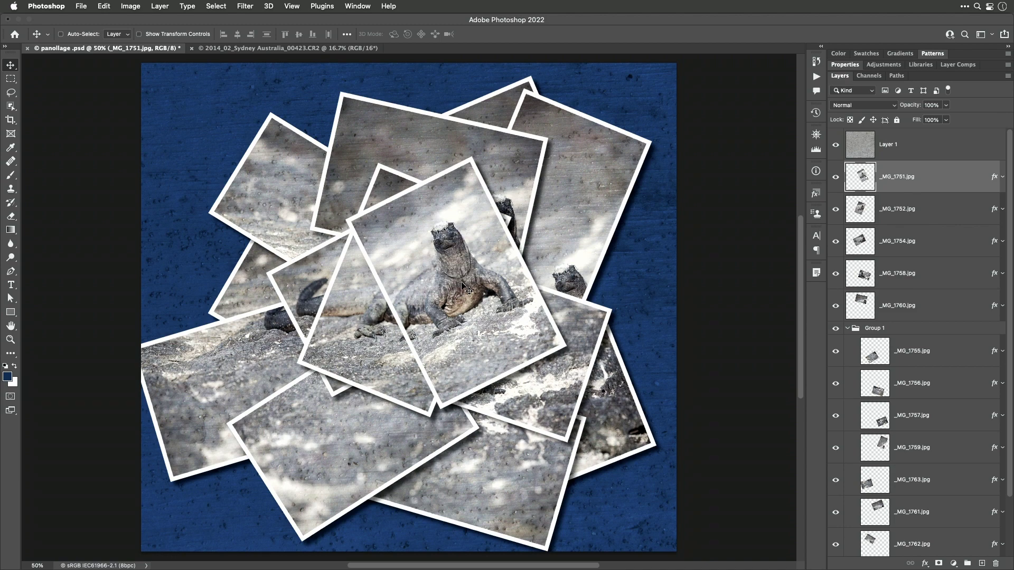
{"action": "mouse_move", "coordinate": [462, 285]}
{"action": "left_mouse_down"}
{"action": "mouse_move", "coordinate": [453, 208]}
{"action": "mouse_move", "coordinate": [472, 287]}
{"action": "left_mouse_up"}
{"action": "right_click", "coordinate": [395, 146]}
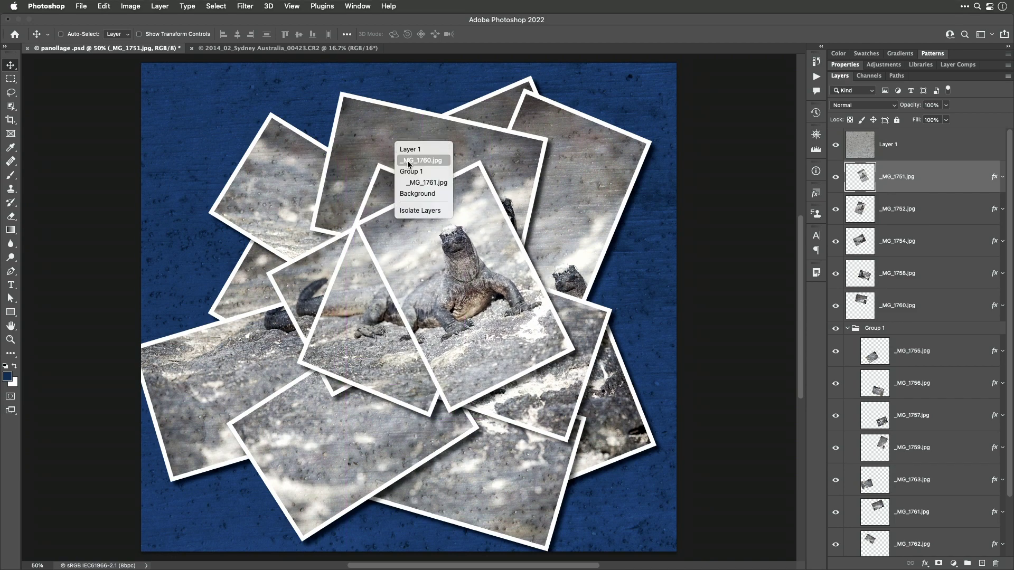
{"action": "left_click", "coordinate": [409, 161]}
{"action": "mouse_move", "coordinate": [439, 154]}
{"action": "left_mouse_down"}
{"action": "mouse_move", "coordinate": [393, 119]}
{"action": "mouse_move", "coordinate": [441, 157]}
{"action": "left_mouse_up"}
Step: Select Group 1 on the canvas and move all its photos slightly to the right
{"action": "right_click", "coordinate": [596, 152]}
{"action": "left_click", "coordinate": [612, 176]}
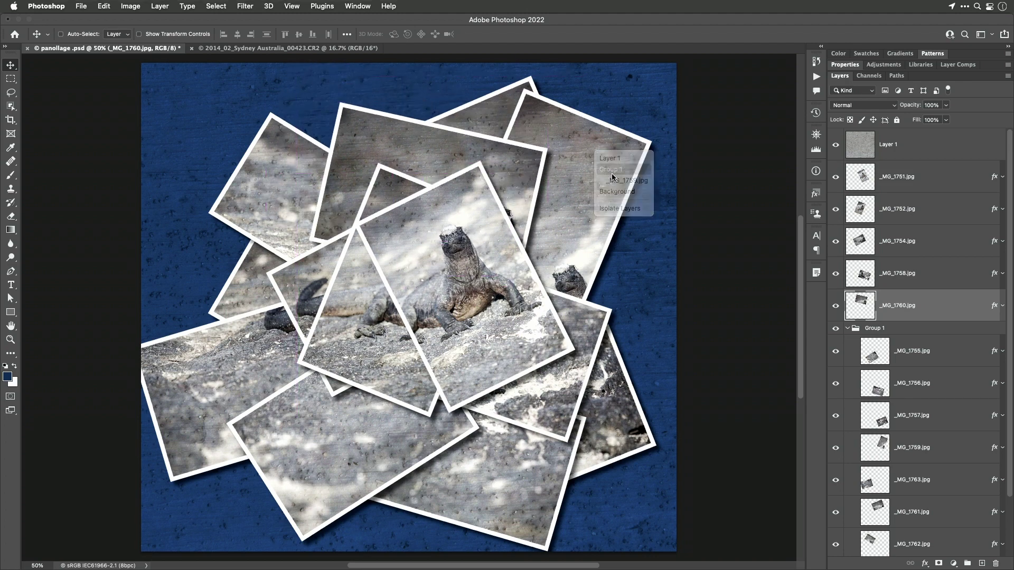
{"action": "mouse_move", "coordinate": [580, 193]}
{"action": "left_mouse_down"}
{"action": "mouse_move", "coordinate": [582, 211]}
{"action": "mouse_move", "coordinate": [591, 191]}
{"action": "left_mouse_up"}
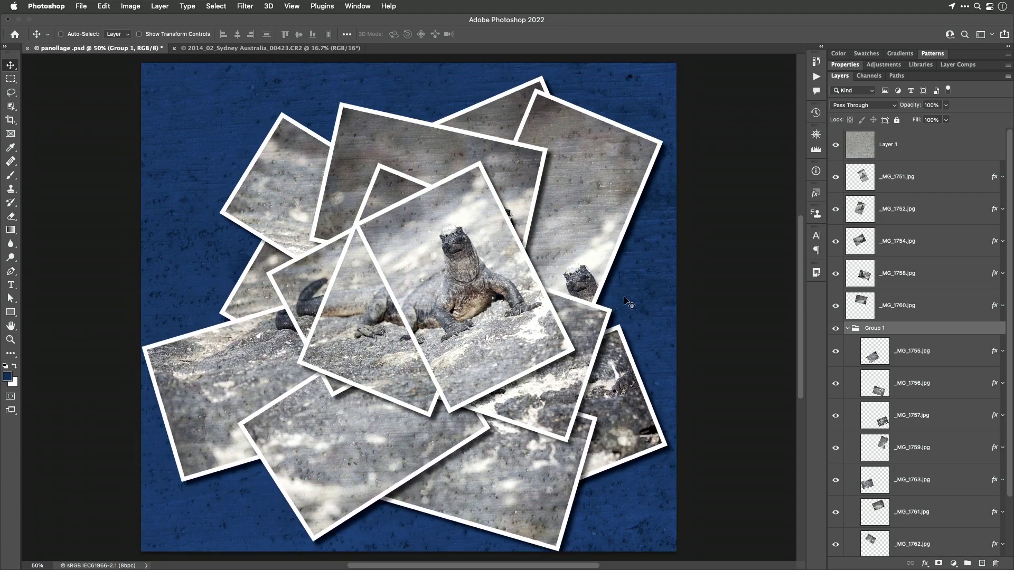
Step: Select _MG_1759.jpg and then _MG_1761.jpg from beneath the texture and nudge each slightly to the right and down
{"action": "right_click", "coordinate": [581, 195]}
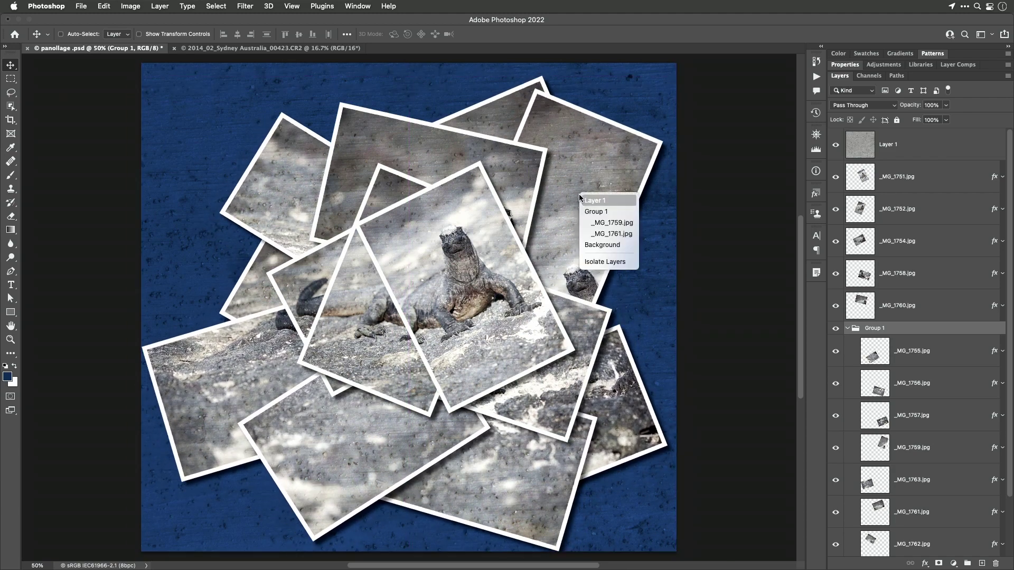
{"action": "left_click", "coordinate": [613, 223]}
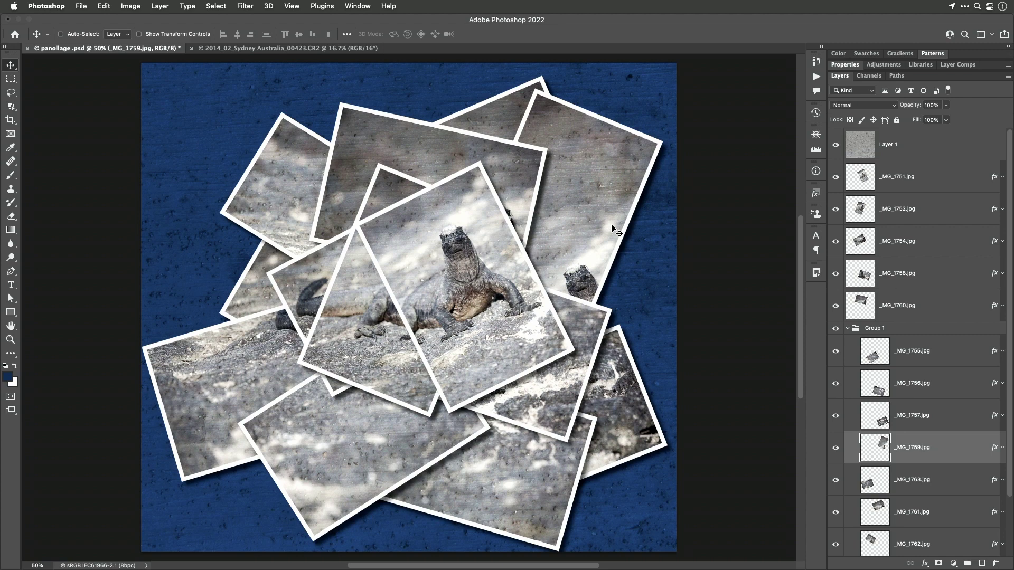
{"action": "mouse_move", "coordinate": [588, 197]}
{"action": "left_mouse_down"}
{"action": "mouse_move", "coordinate": [576, 195]}
{"action": "mouse_move", "coordinate": [592, 207]}
{"action": "left_mouse_up"}
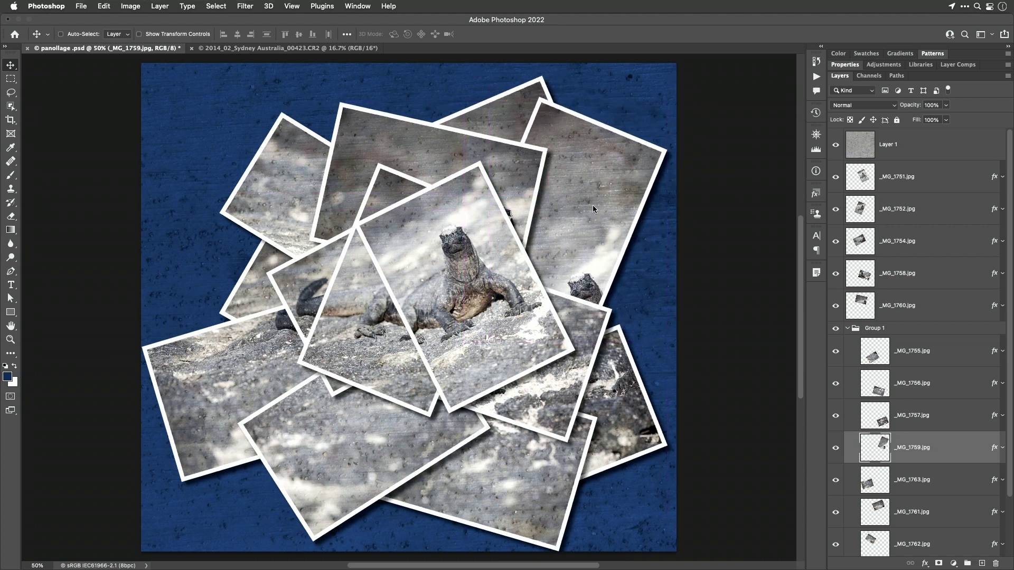
{"action": "right_click", "coordinate": [511, 132]}
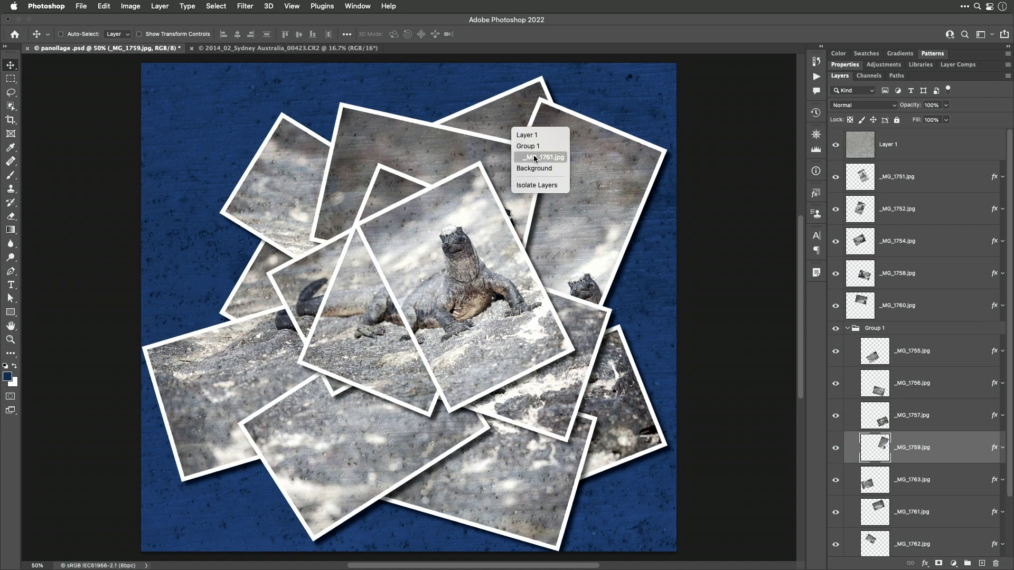
{"action": "left_click", "coordinate": [535, 158]}
{"action": "left_click_drag", "start_coordinate": [502, 128], "coordinate": [509, 130]}
Step: Add a Hue/Saturation adjustment with Saturation -55 above the texture layer, masked to a rectangular selection of the canvas's upper half
{"action": "left_click", "coordinate": [509, 130]}
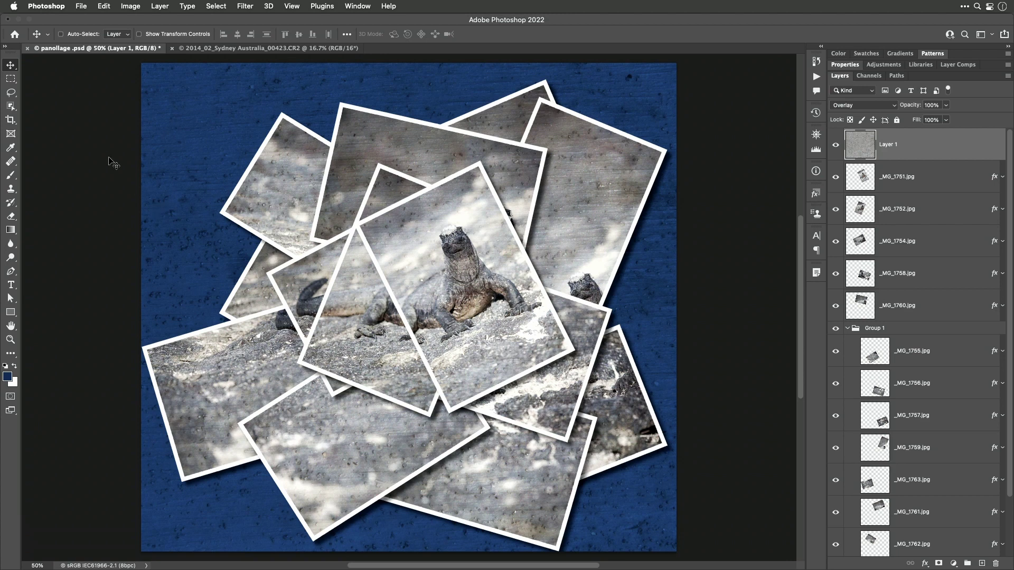
{"action": "left_click", "coordinate": [10, 79]}
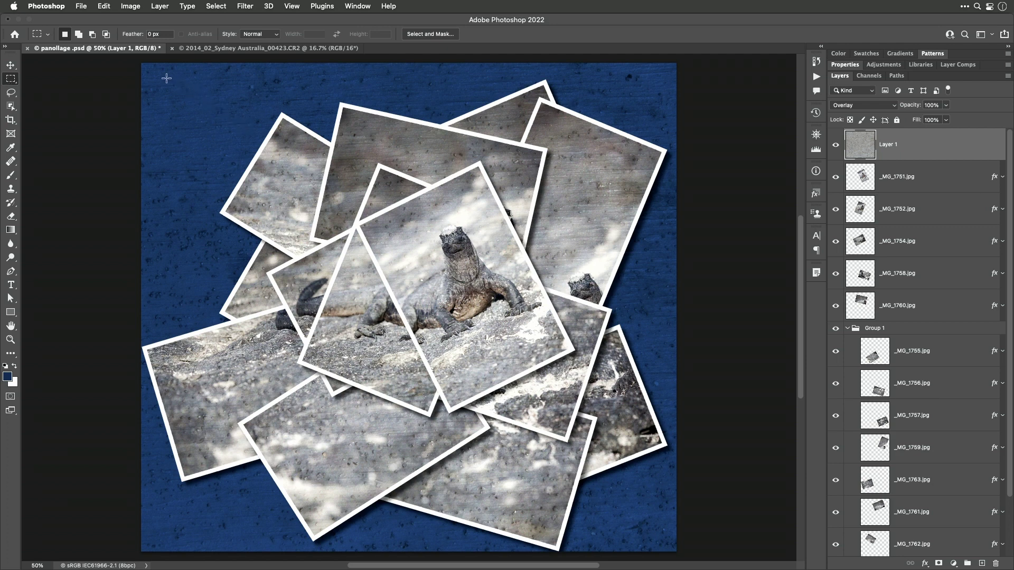
{"action": "left_click_drag", "start_coordinate": [134, 60], "coordinate": [711, 314]}
{"action": "left_click", "coordinate": [953, 564]}
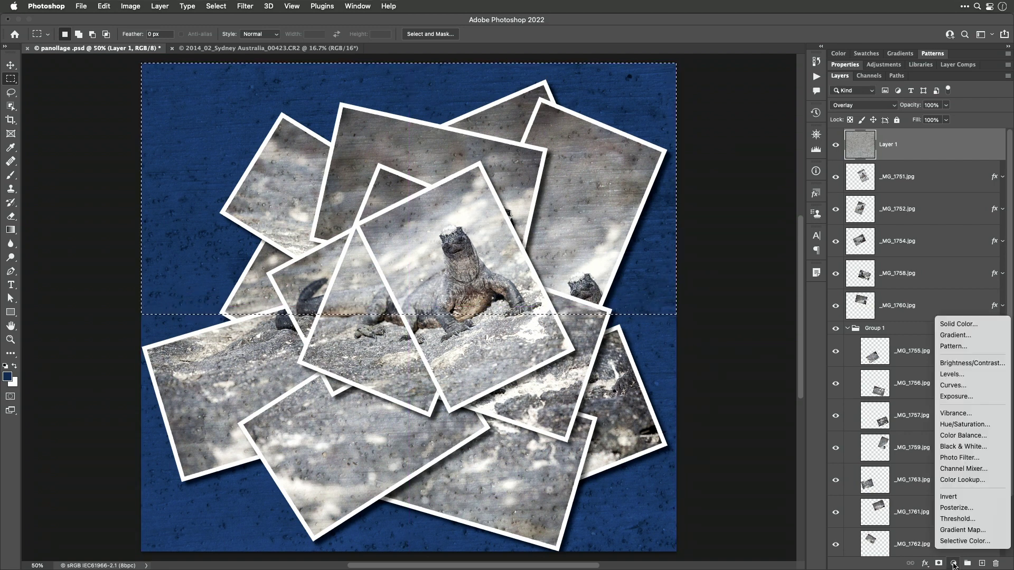
{"action": "left_click", "coordinate": [980, 426]}
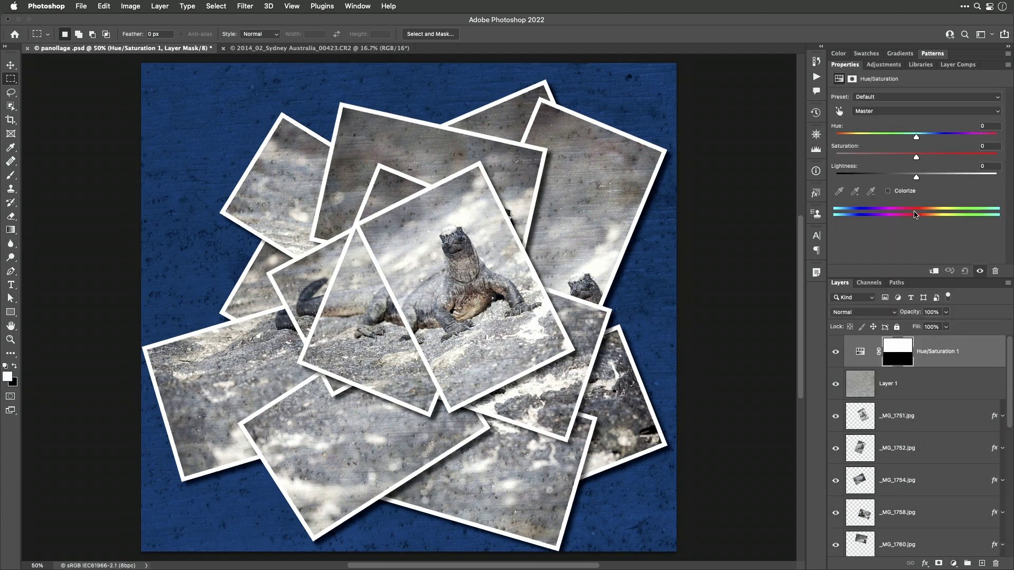
{"action": "left_click_drag", "start_coordinate": [915, 161], "coordinate": [877, 157]}
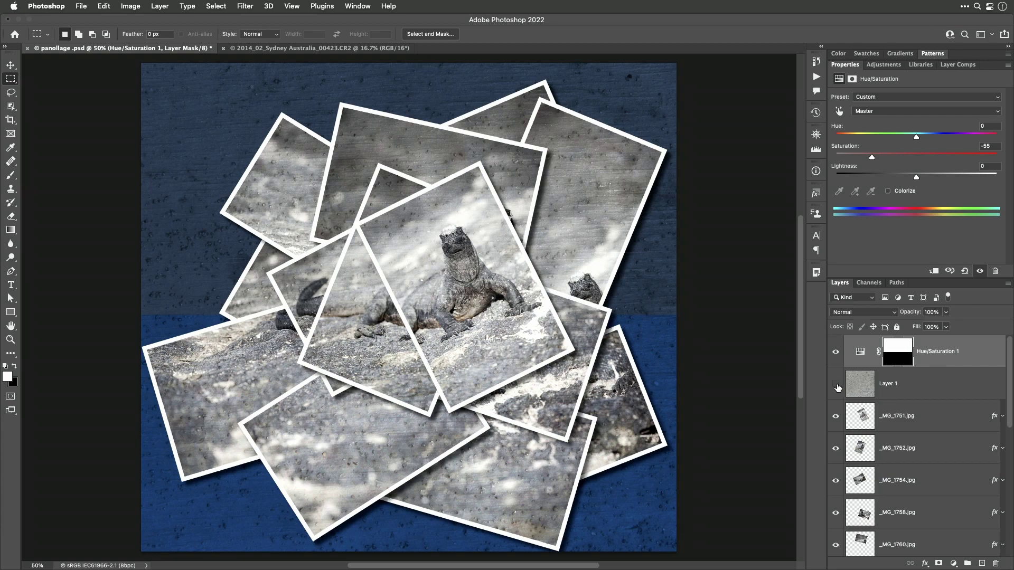
Step: Hide the texture layer and use the Move tool to reposition _MG_1756.jpg, _MG_1763.jpg and _MG_1755.jpg in the collage's lower half
{"action": "left_click", "coordinate": [836, 384]}
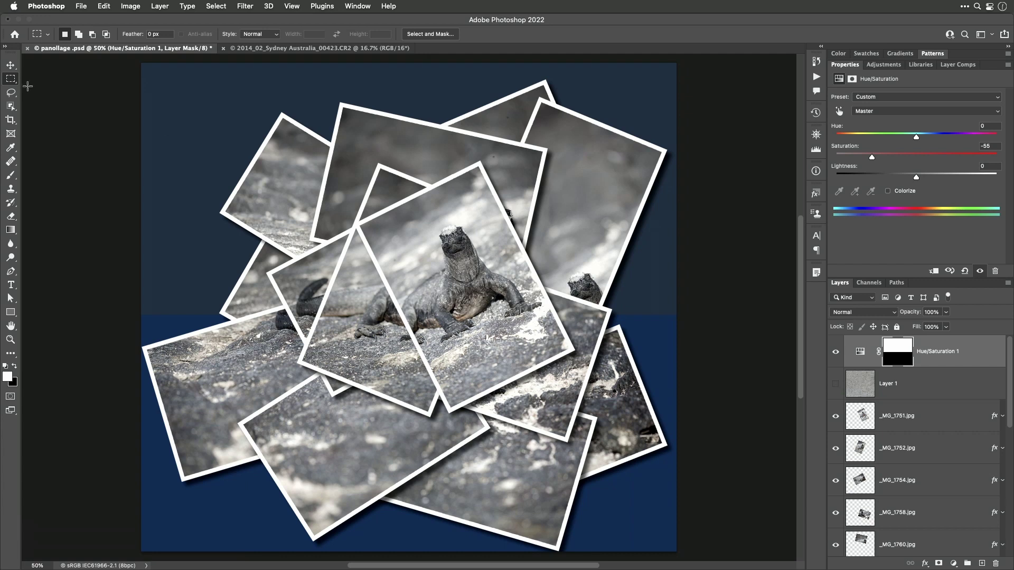
{"action": "left_click", "coordinate": [10, 65]}
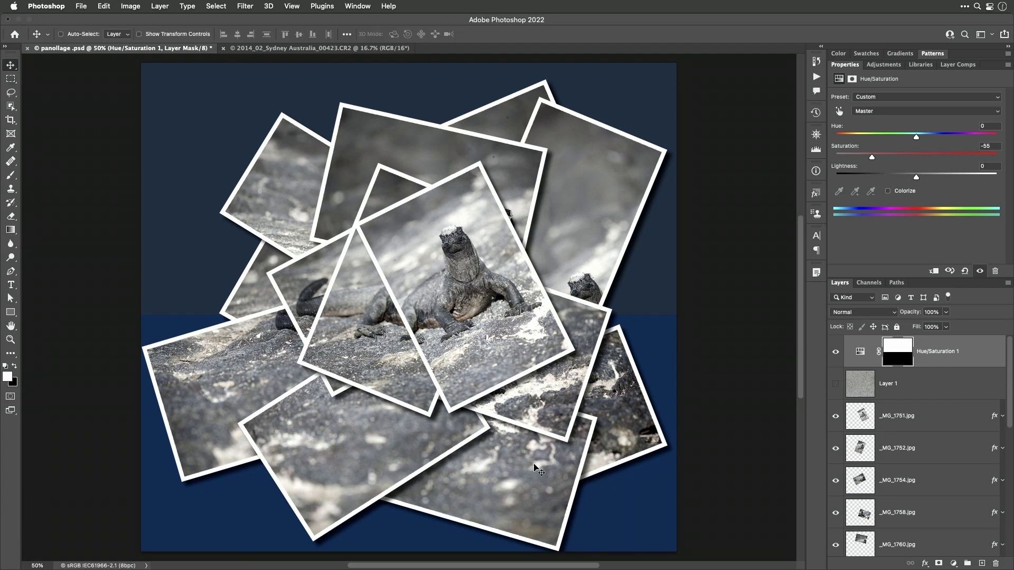
{"action": "left_click_drag", "start_coordinate": [494, 465], "coordinate": [515, 471]}
{"action": "left_click_drag", "start_coordinate": [211, 404], "coordinate": [220, 426]}
{"action": "left_click_drag", "start_coordinate": [328, 462], "coordinate": [360, 446]}
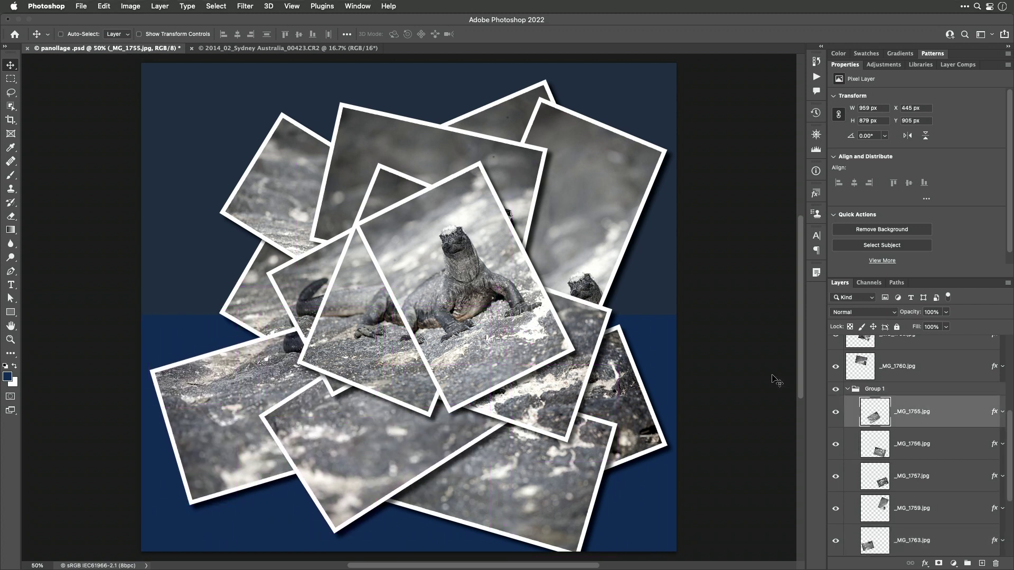
Step: Auto-select _MG_1758.jpg on the canvas and nudge it slightly down
{"action": "scroll", "coordinate": [950, 438], "scroll_direction": "up", "scroll_amount": 1}
{"action": "scroll", "coordinate": [950, 439], "scroll_direction": "up", "scroll_amount": 5}
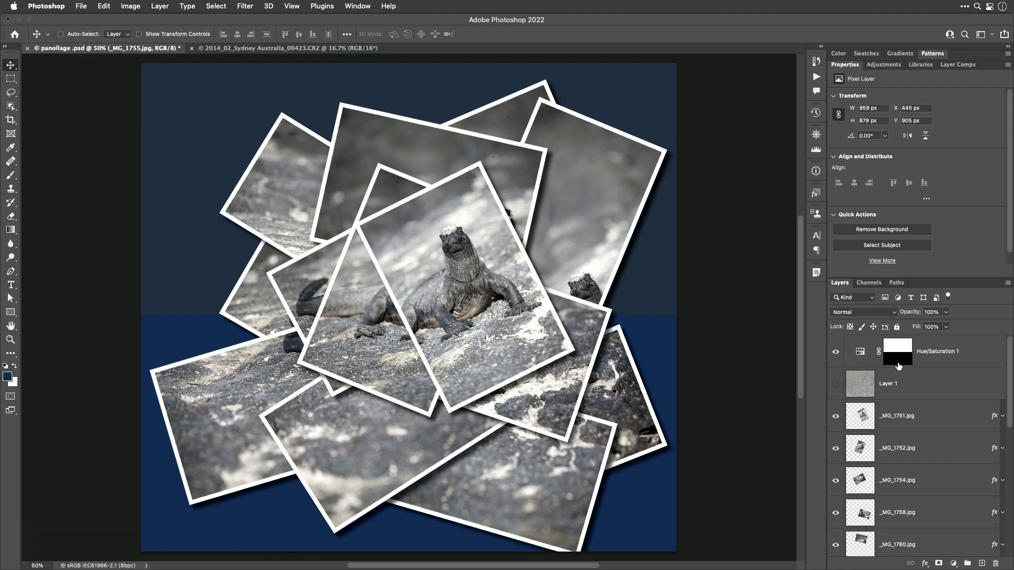
{"action": "key", "text": "super"}
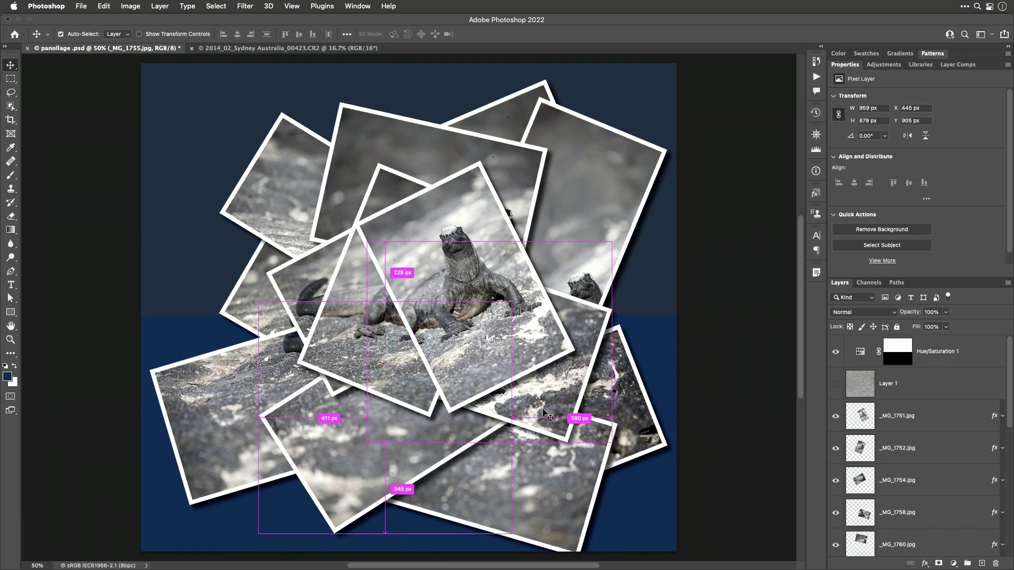
{"action": "left_click", "coordinate": [541, 412]}
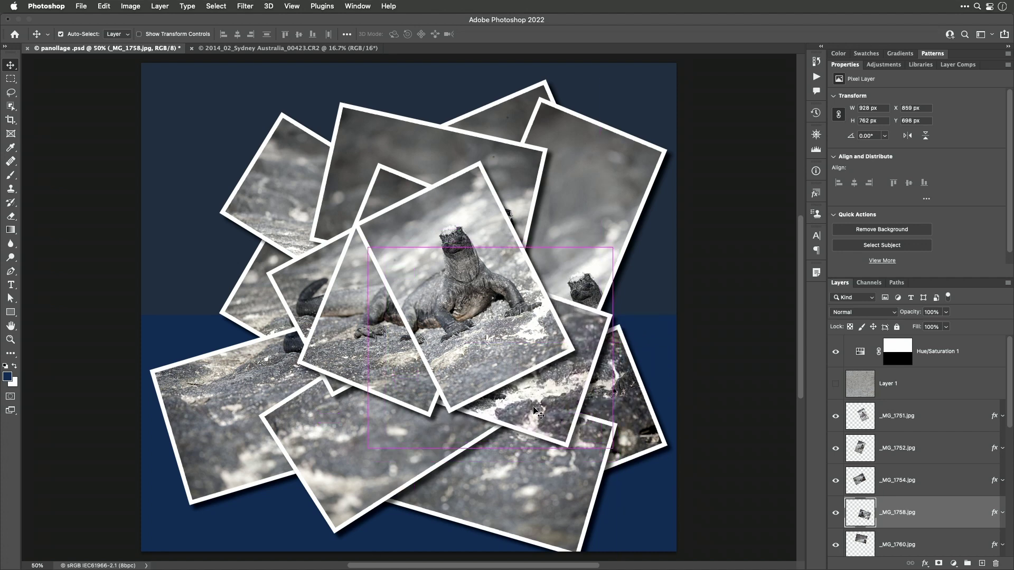
Step: Select the frontmost layer, Hue/Saturation 1, and try to auto-select a photo beneath the white area of its mask
{"action": "mouse_move", "coordinate": [484, 228]}
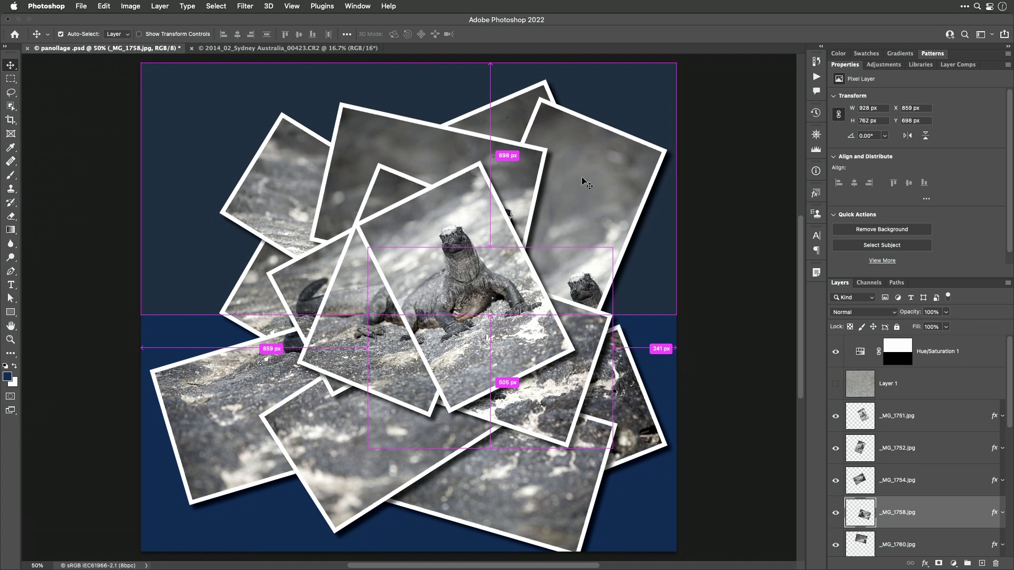
{"action": "key", "text": "alt+period"}
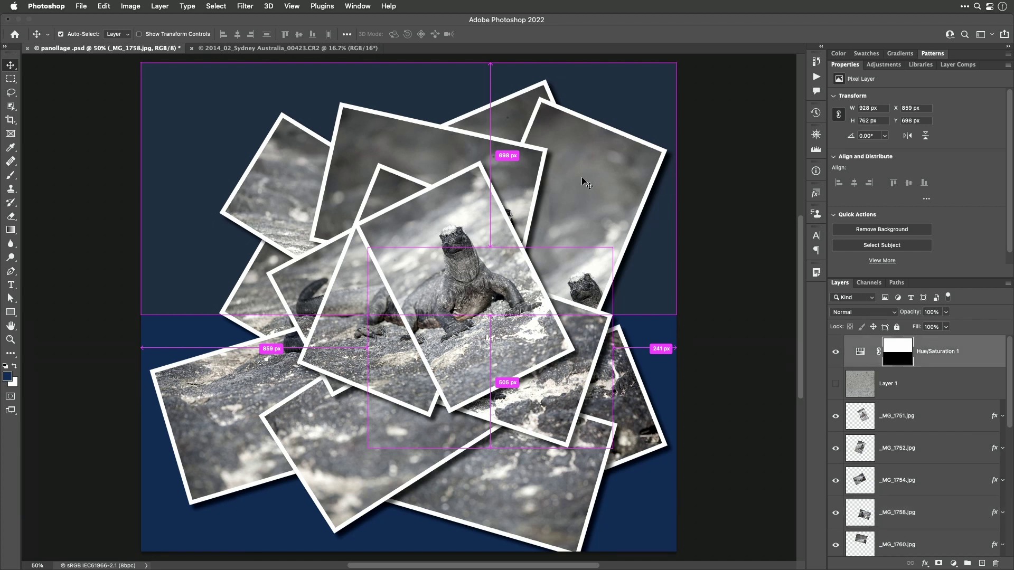
{"action": "left_click_drag", "start_coordinate": [582, 177], "coordinate": [583, 177]}
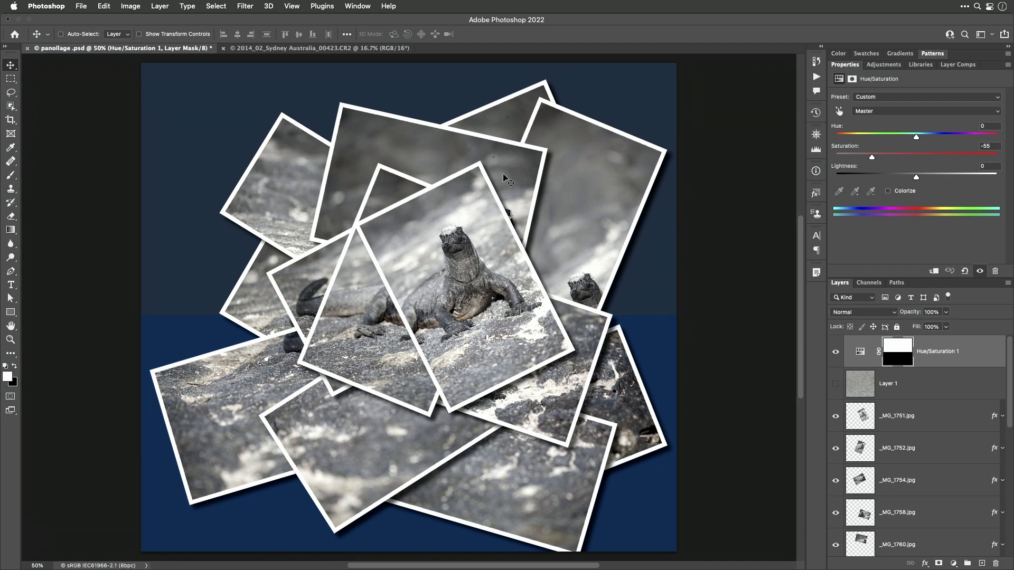
Step: Pick _MG_1760.jpg from beneath the adjustment and move it up, and move _MG_1761.jpg slightly up and to the right
{"action": "key", "text": "super"}
{"action": "right_click", "coordinate": [392, 141]}
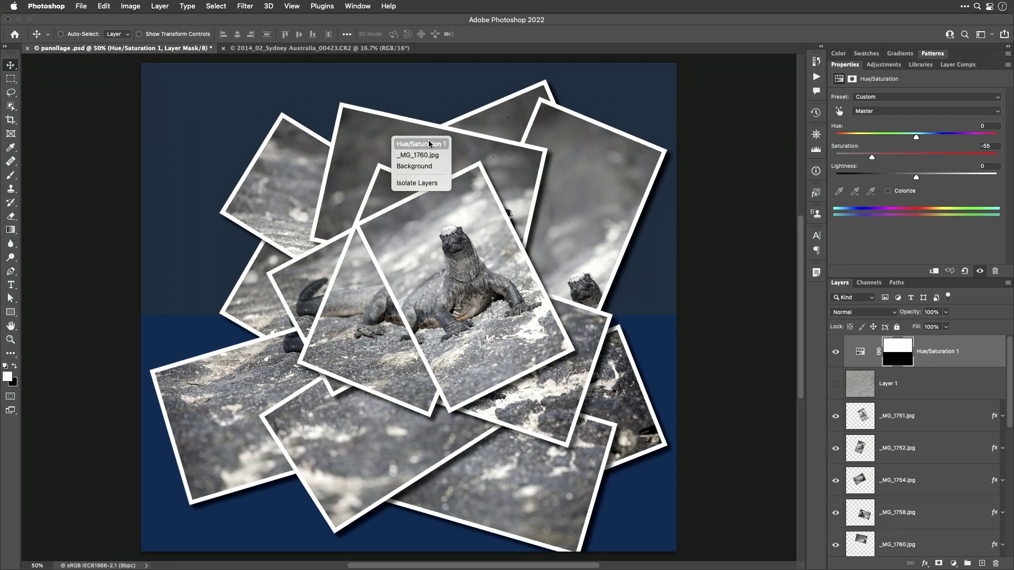
{"action": "left_click", "coordinate": [411, 155]}
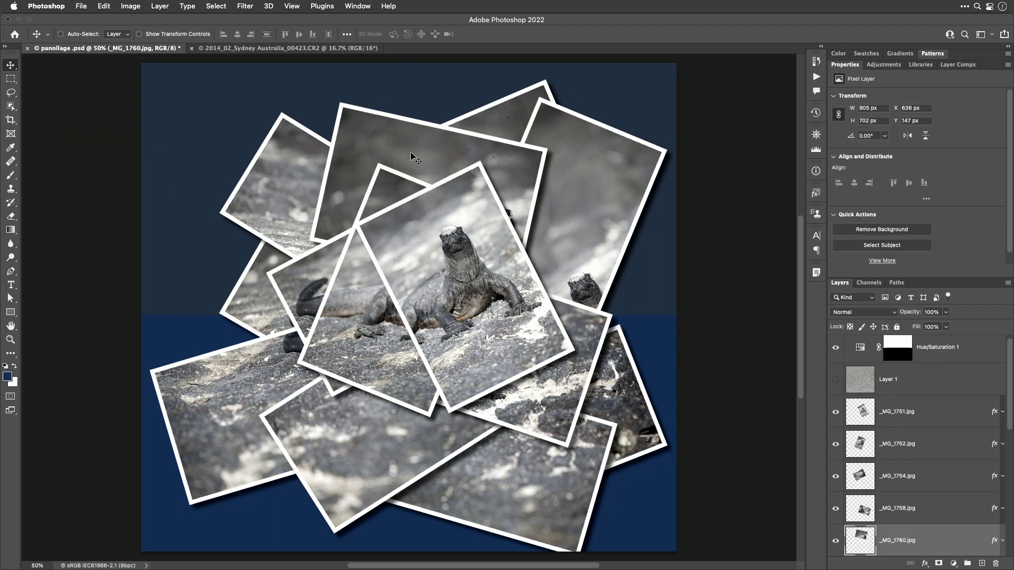
{"action": "left_click_drag", "start_coordinate": [410, 156], "coordinate": [407, 123]}
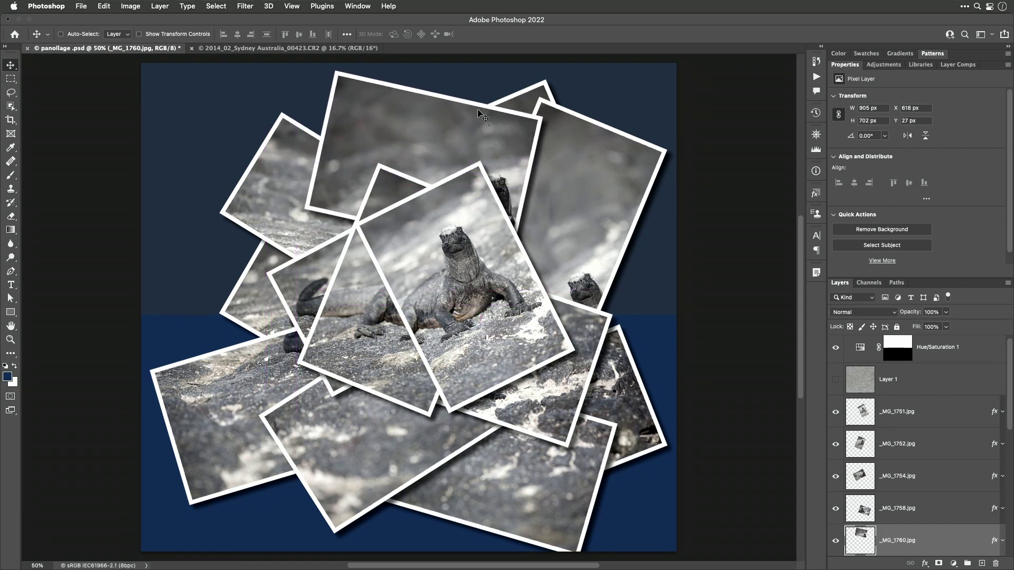
{"action": "right_click", "coordinate": [525, 104]}
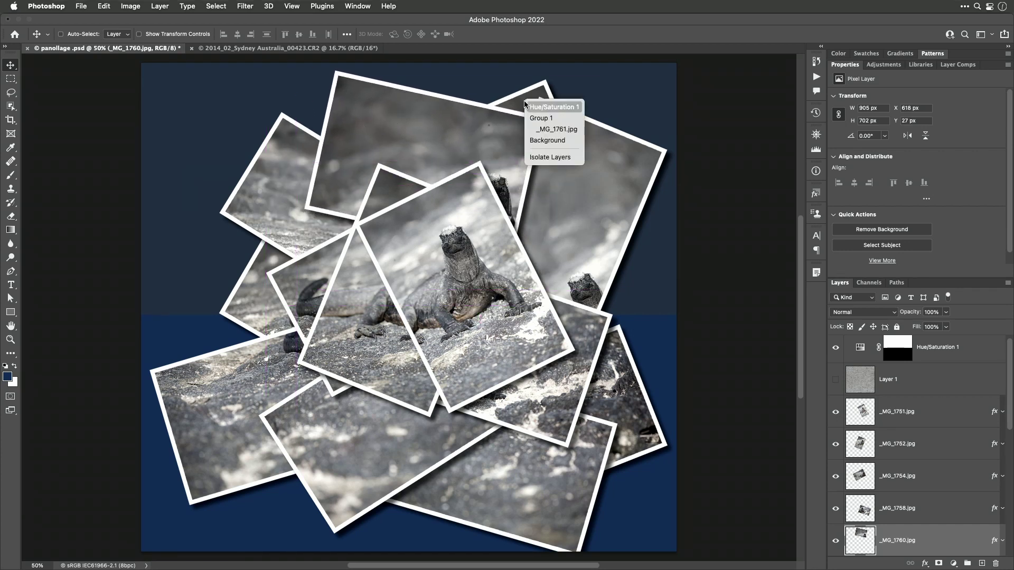
{"action": "left_click", "coordinate": [554, 130]}
{"action": "left_click_drag", "start_coordinate": [546, 116], "coordinate": [533, 97]}
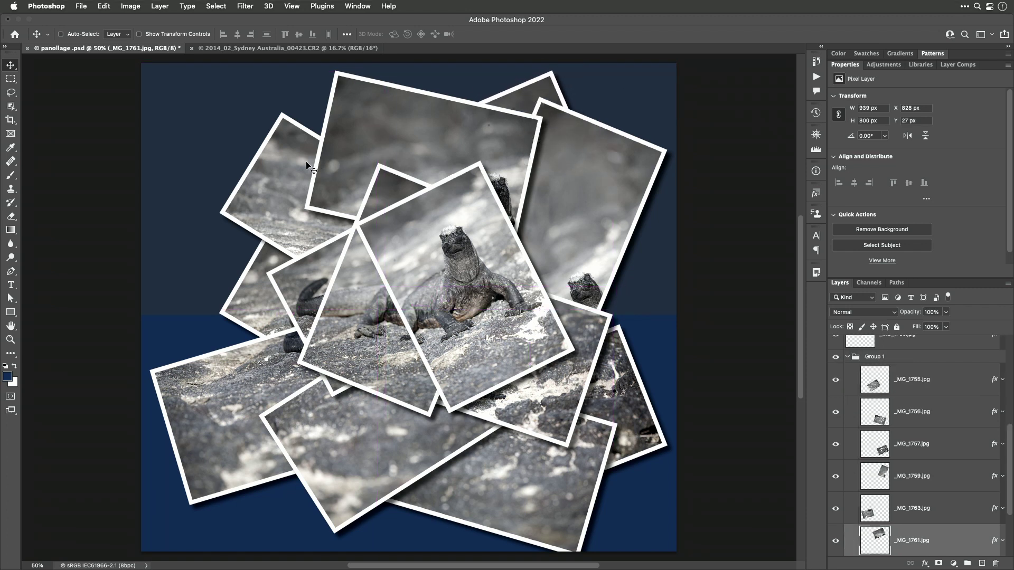
Step: Pick _MG_1762.jpg from beneath the adjustment and shift it slightly left, and move _MG_1759.jpg right and down to the canvas edge
{"action": "right_click", "coordinate": [279, 166]}
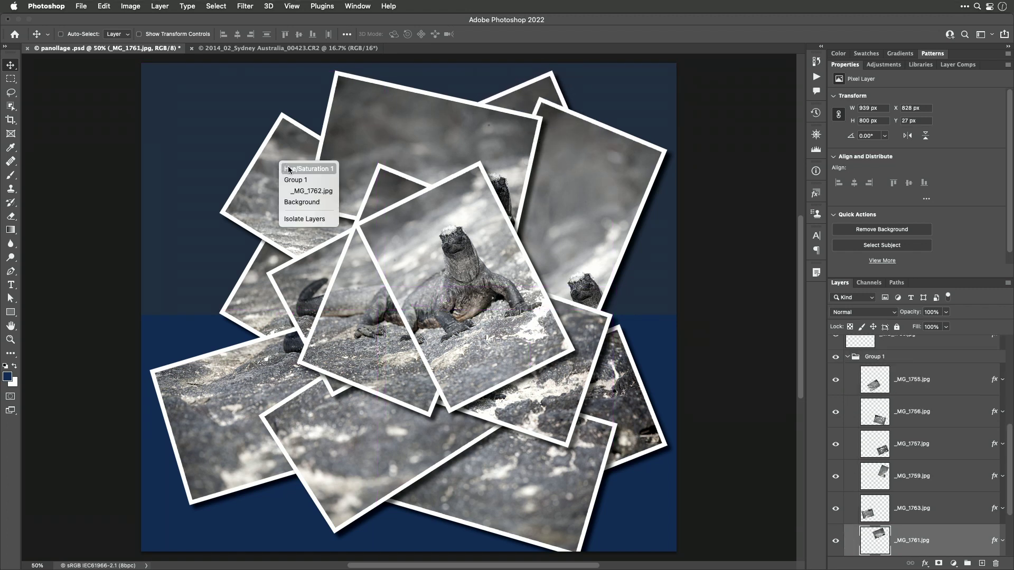
{"action": "left_click", "coordinate": [303, 190]}
{"action": "mouse_move", "coordinate": [294, 177]}
{"action": "left_mouse_down"}
{"action": "mouse_move", "coordinate": [268, 177]}
{"action": "mouse_move", "coordinate": [295, 164]}
{"action": "mouse_move", "coordinate": [283, 168]}
{"action": "left_mouse_up"}
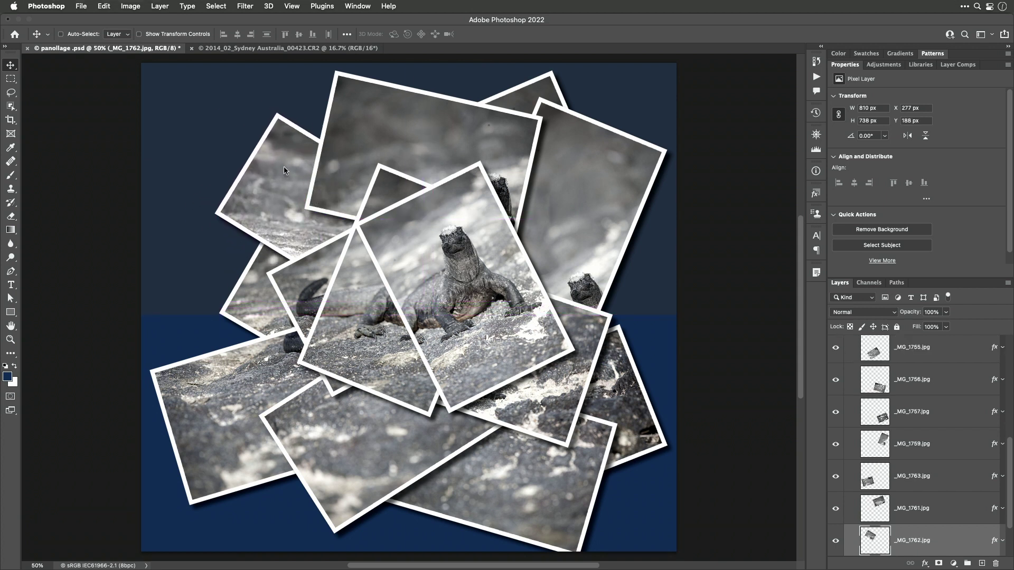
{"action": "right_click", "coordinate": [592, 200]}
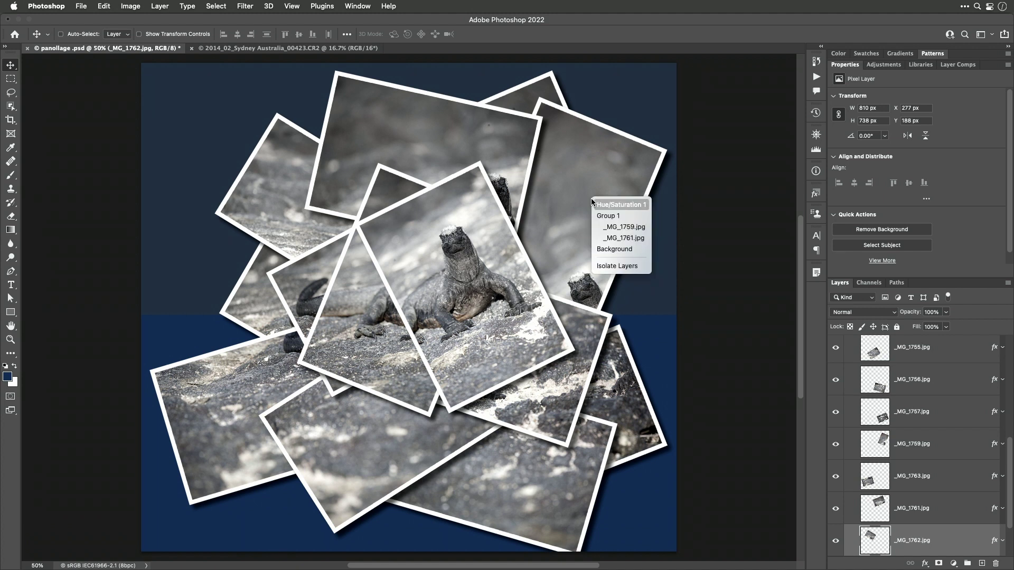
{"action": "left_click", "coordinate": [624, 226]}
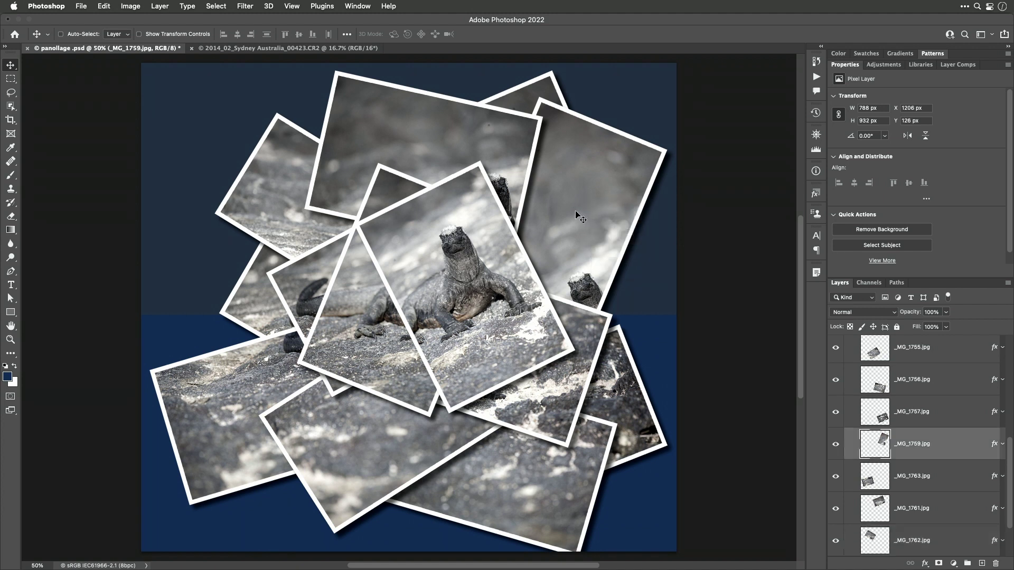
{"action": "left_click_drag", "start_coordinate": [576, 211], "coordinate": [590, 228]}
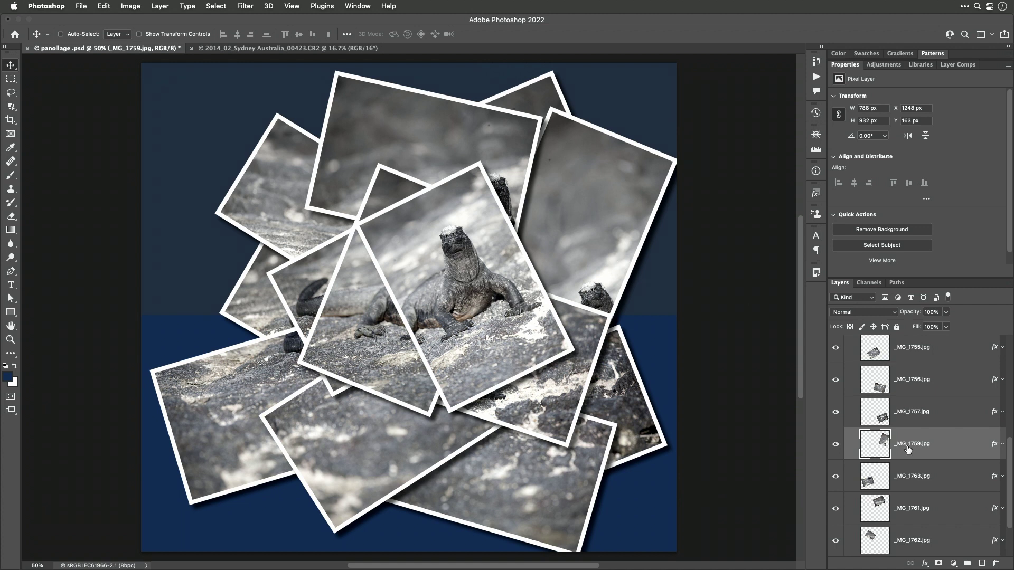
Step: Hide the Hue/Saturation 1 adjustment, and turn it back on together with the texture layer
{"action": "scroll", "coordinate": [920, 471], "scroll_direction": "up", "scroll_amount": 10}
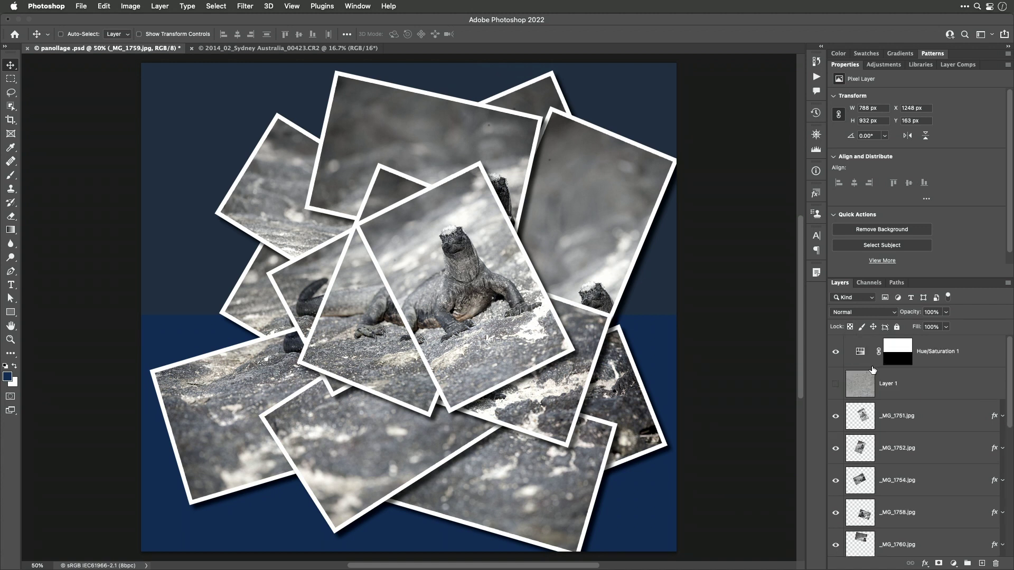
{"action": "left_click", "coordinate": [835, 353]}
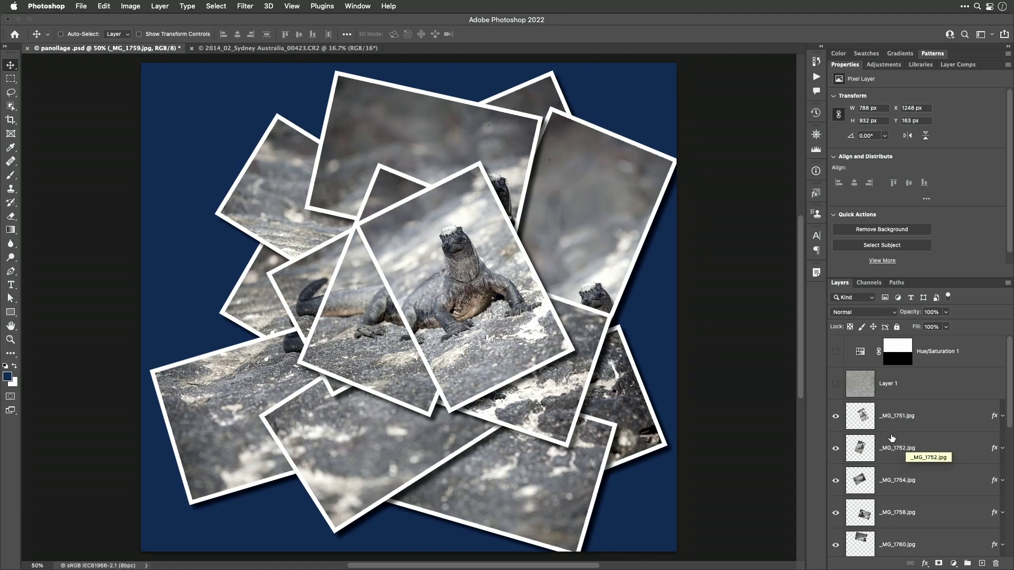
{"action": "left_click_drag", "start_coordinate": [834, 353], "coordinate": [835, 384]}
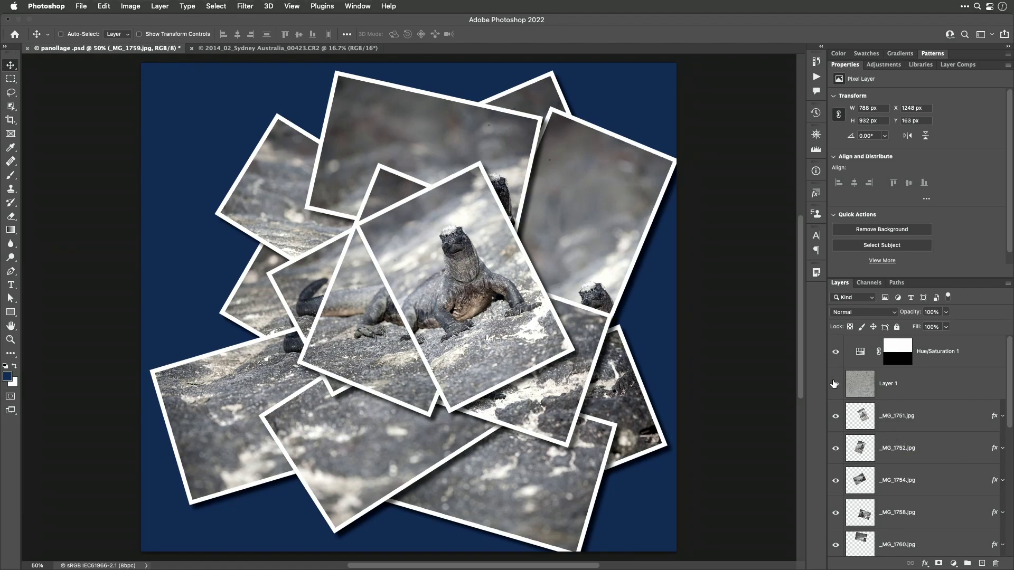